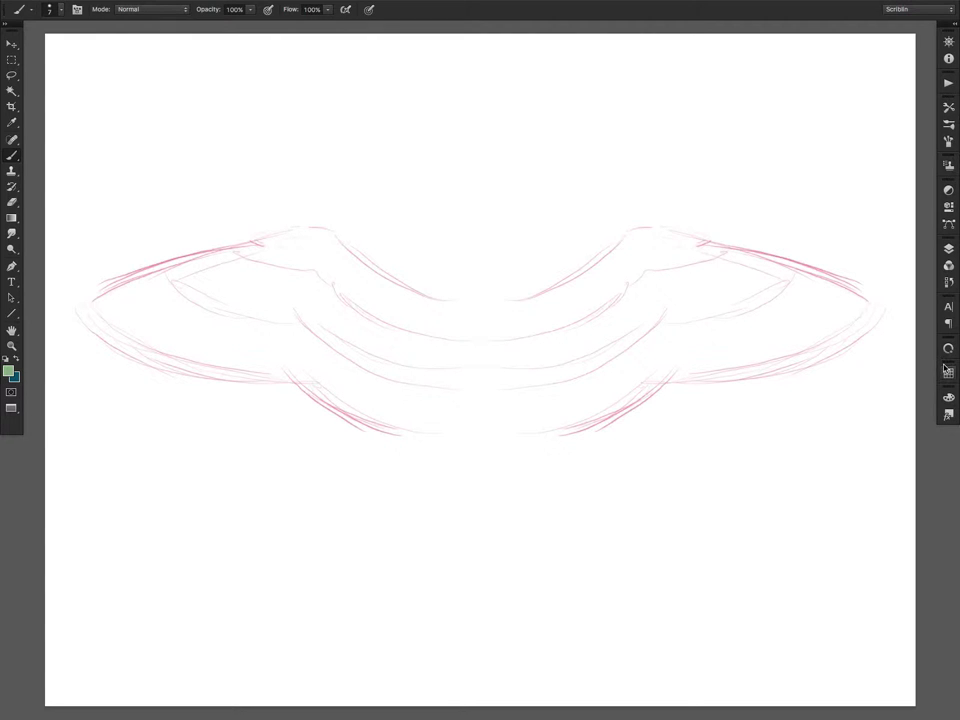
Step: Load the Bird Wing- Forearm Bottom brush preset and set its size to 700 px
{"action": "left_click", "coordinate": [947, 126]}
{"action": "left_click_drag", "start_coordinate": [933, 295], "coordinate": [934, 697]}
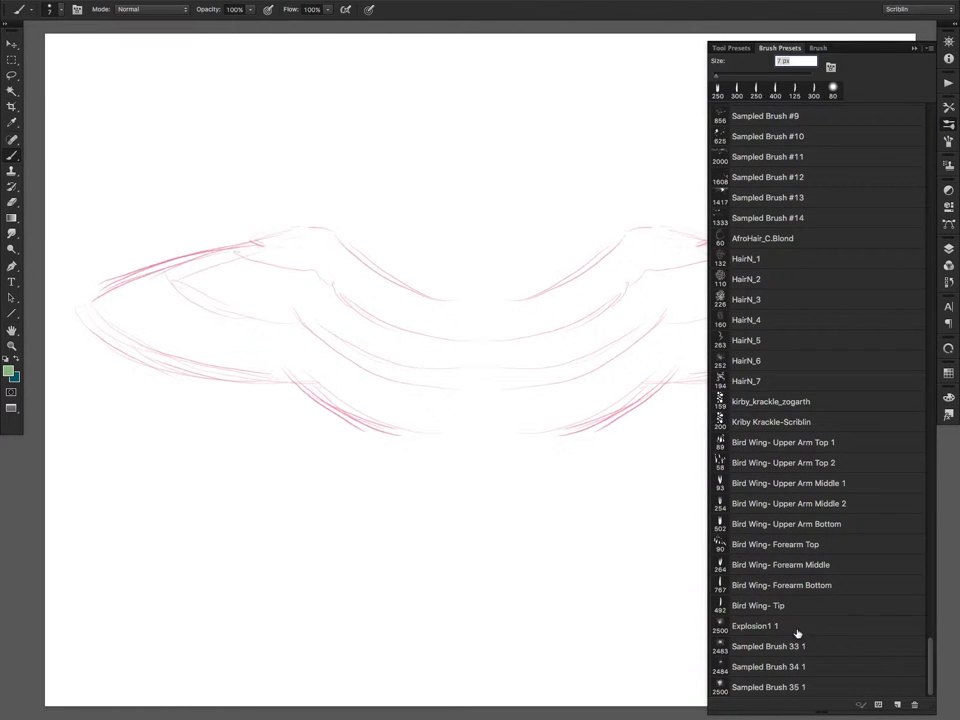
{"action": "left_click", "coordinate": [801, 587]}
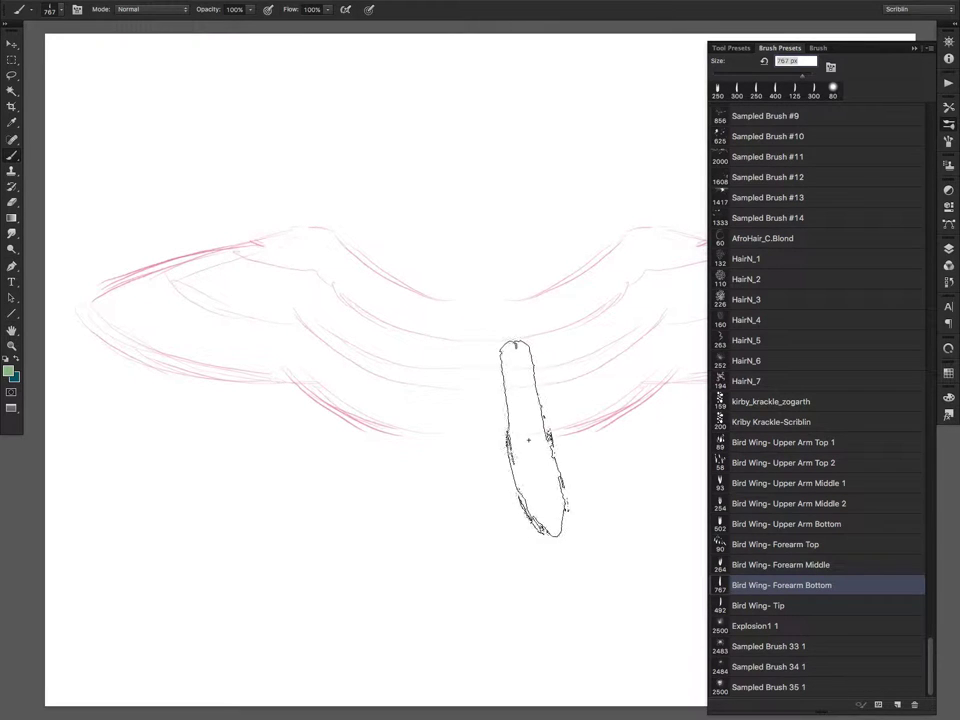
{"action": "key", "text": "bracketleft"}
{"action": "key", "text": "bracketleft"}
{"action": "key", "text": "bracketleft"}
{"action": "key", "text": "bracketright"}
{"action": "key", "text": "bracketright"}
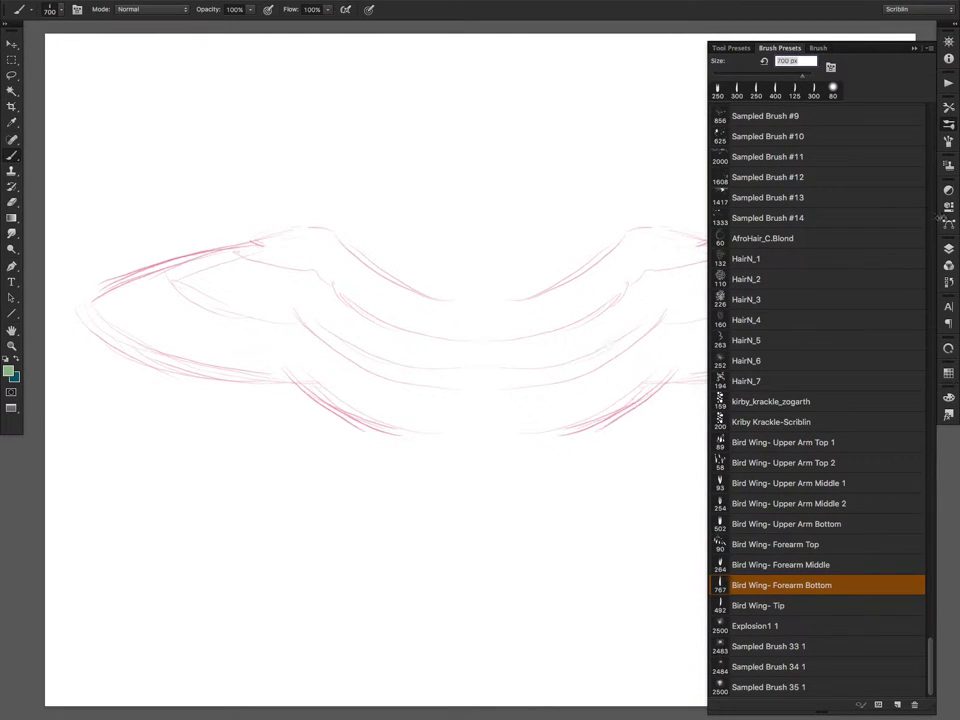
Step: Display the layer list and set the feather brush size to 400 px
{"action": "left_click", "coordinate": [947, 250]}
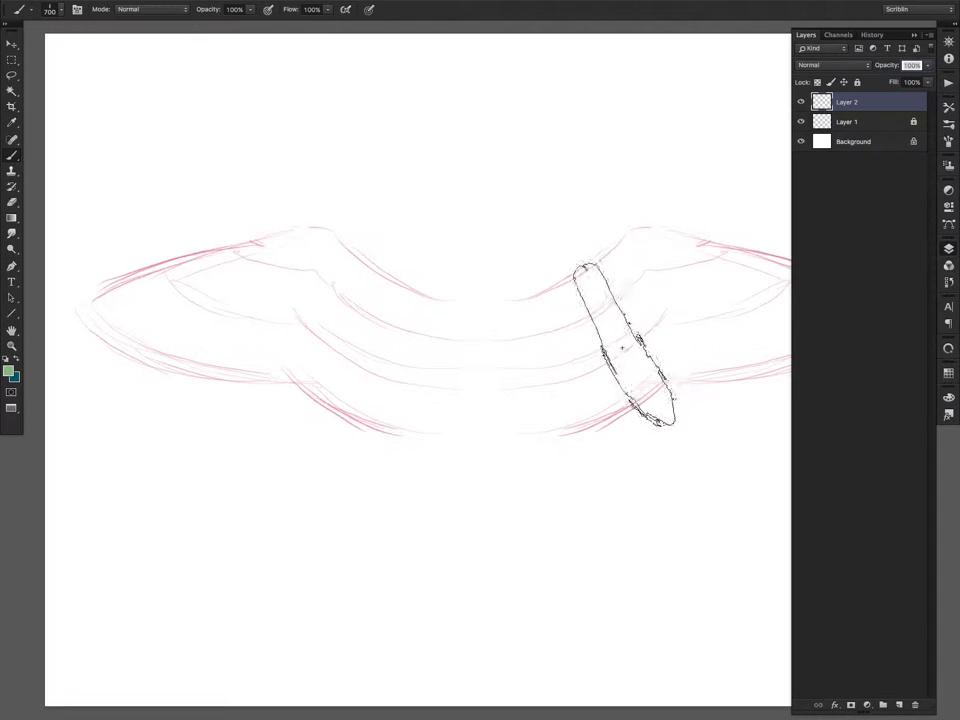
{"action": "key", "text": "bracketleft"}
{"action": "key", "text": "bracketleft"}
{"action": "key", "text": "bracketleft"}
{"action": "key", "text": "bracketleft"}
{"action": "key", "text": "bracketright"}
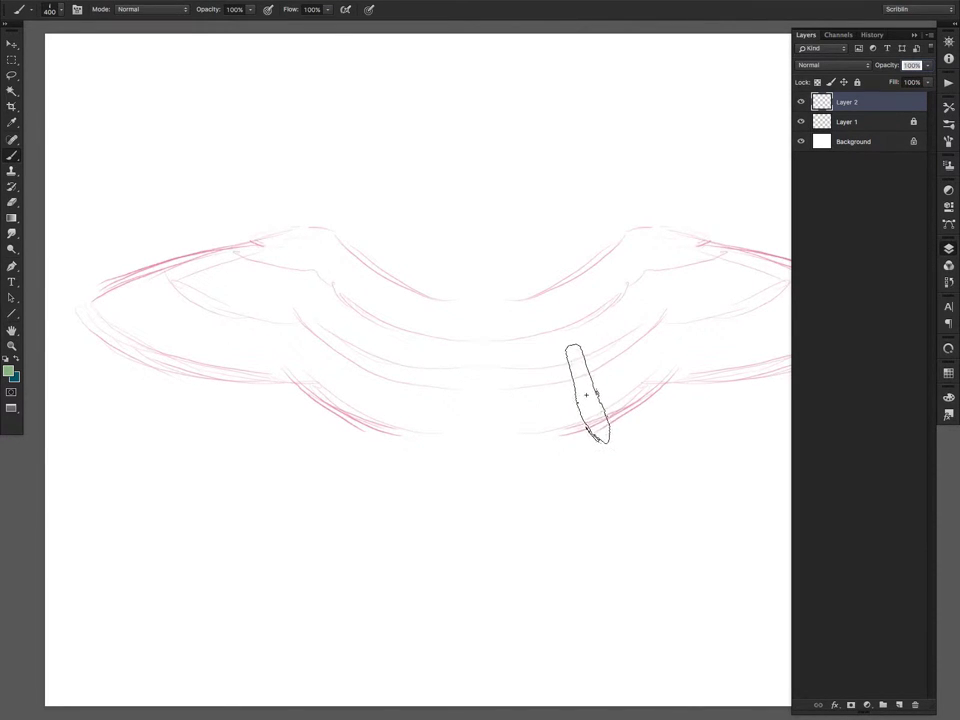
Step: Try stamping four green feathers along the lower edge of the right inner wing and undo them
{"action": "left_click", "coordinate": [586, 394]}
{"action": "left_click", "coordinate": [605, 392]}
{"action": "left_click", "coordinate": [621, 383]}
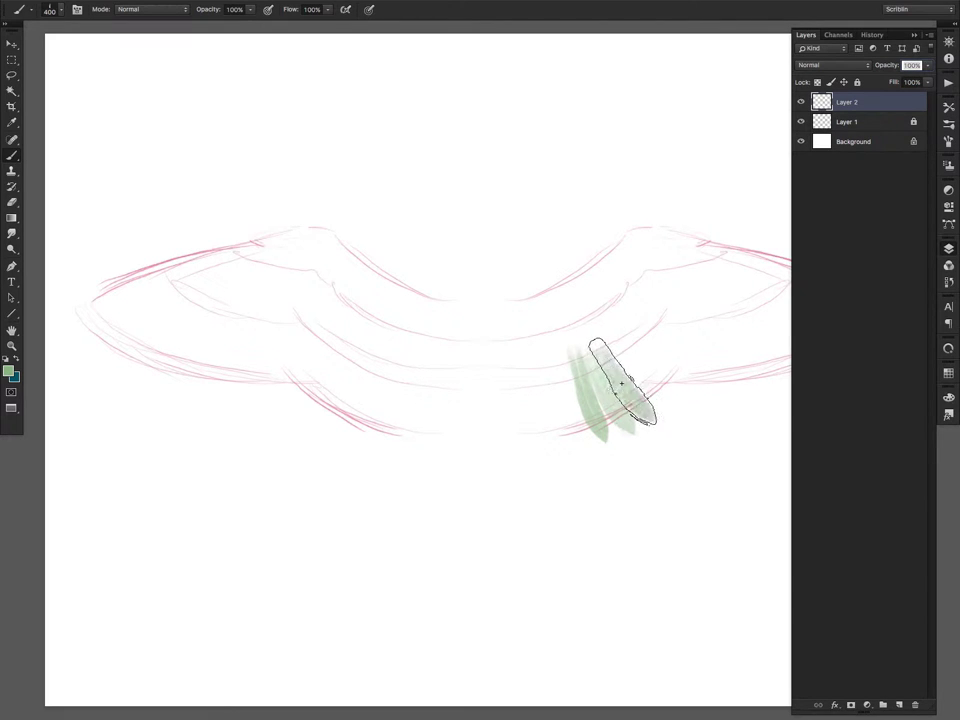
{"action": "left_click", "coordinate": [638, 373]}
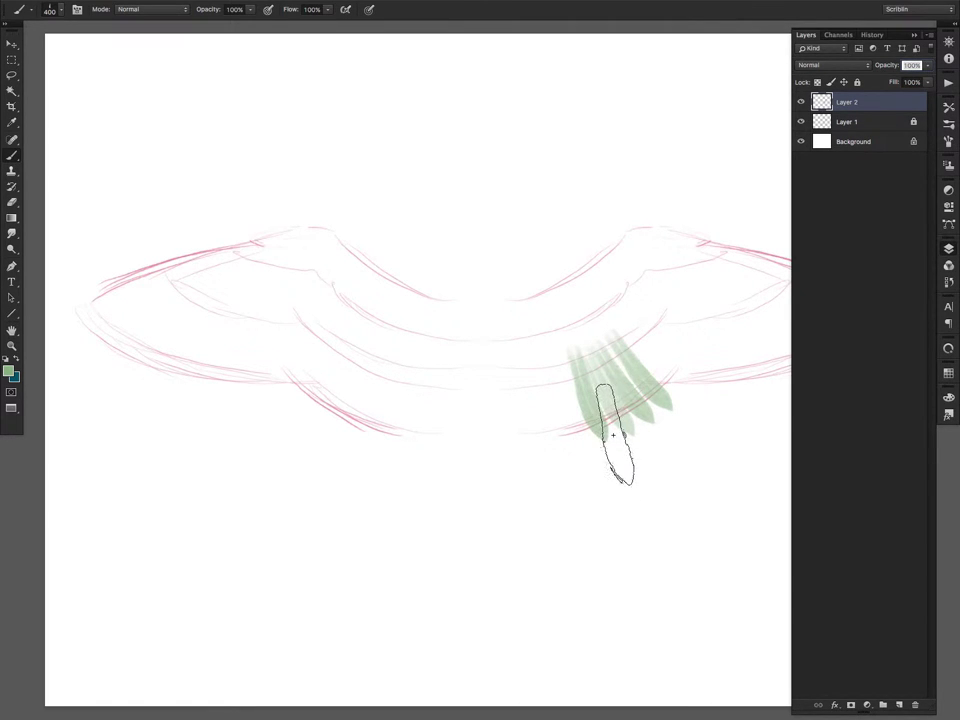
{"action": "key", "text": "ctrl+z"}
{"action": "key", "text": "ctrl+z"}
{"action": "key", "text": "ctrl+z"}
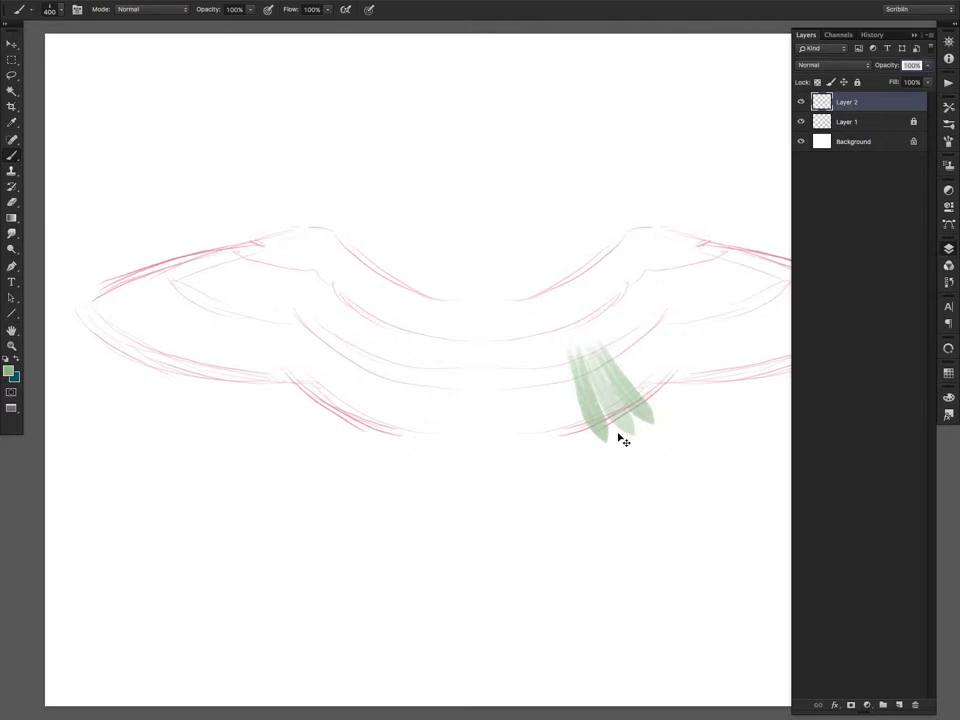
{"action": "key", "text": "ctrl+alt+z"}
{"action": "key", "text": "ctrl+alt+z"}
{"action": "key", "text": "ctrl+alt+z"}
Step: Swap the foreground colour to teal and set the brush's Angle Jitter control to Direction
{"action": "key", "text": "x"}
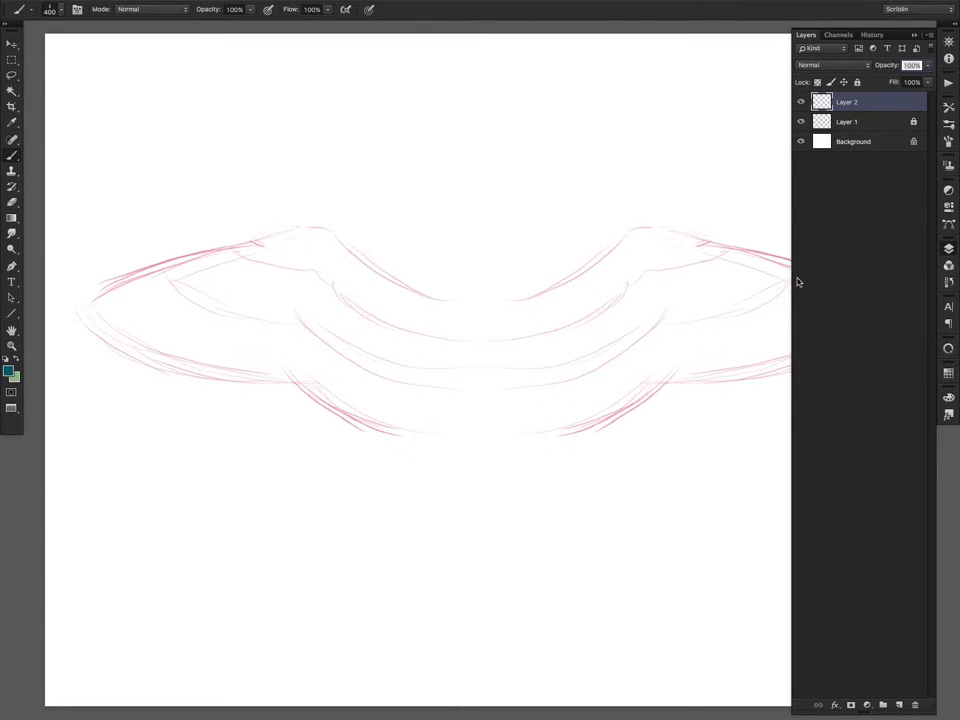
{"action": "left_click", "coordinate": [948, 108]}
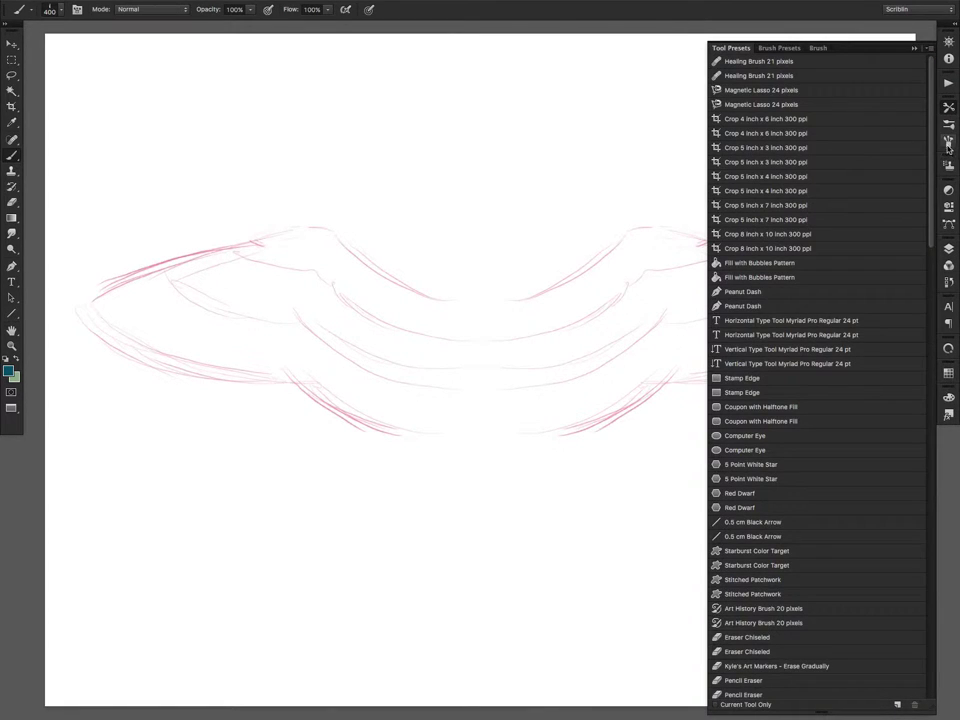
{"action": "left_click", "coordinate": [948, 145]}
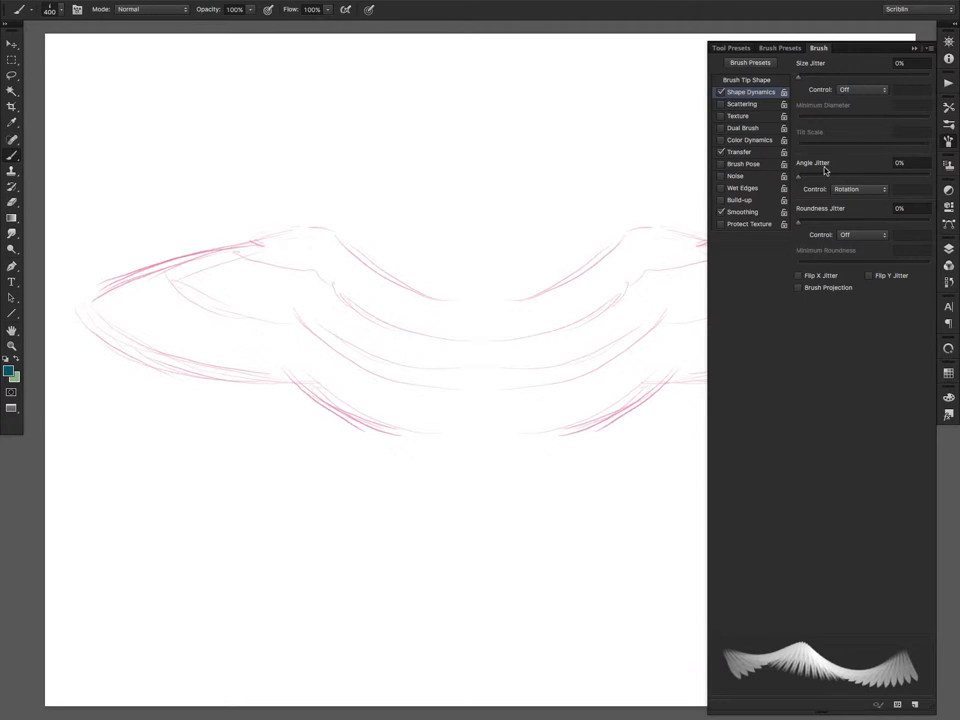
{"action": "left_click", "coordinate": [882, 190]}
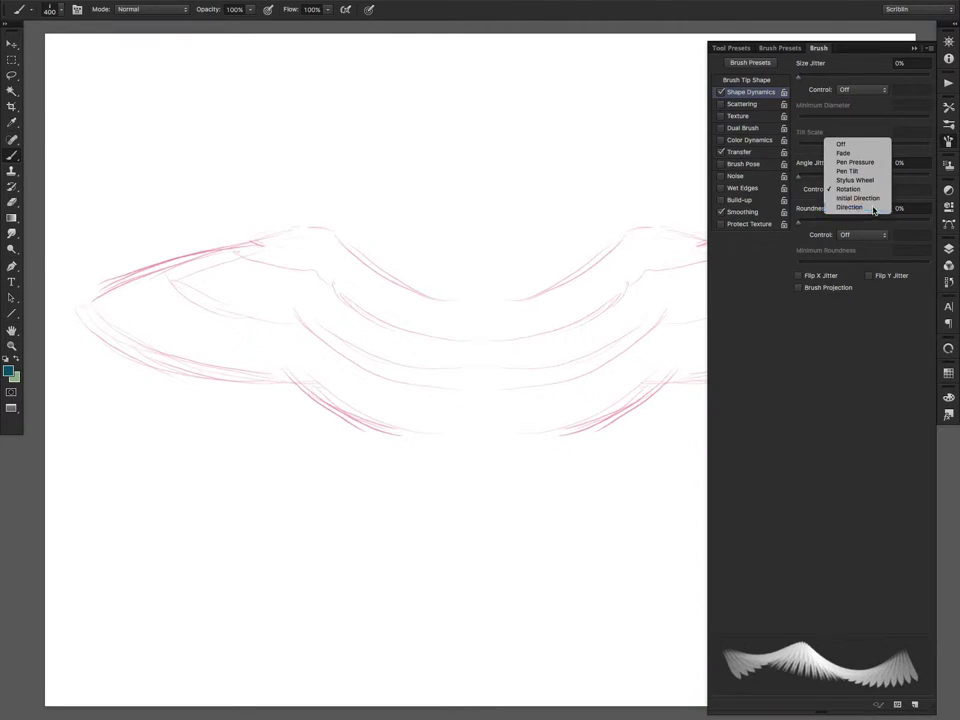
{"action": "left_click", "coordinate": [871, 208]}
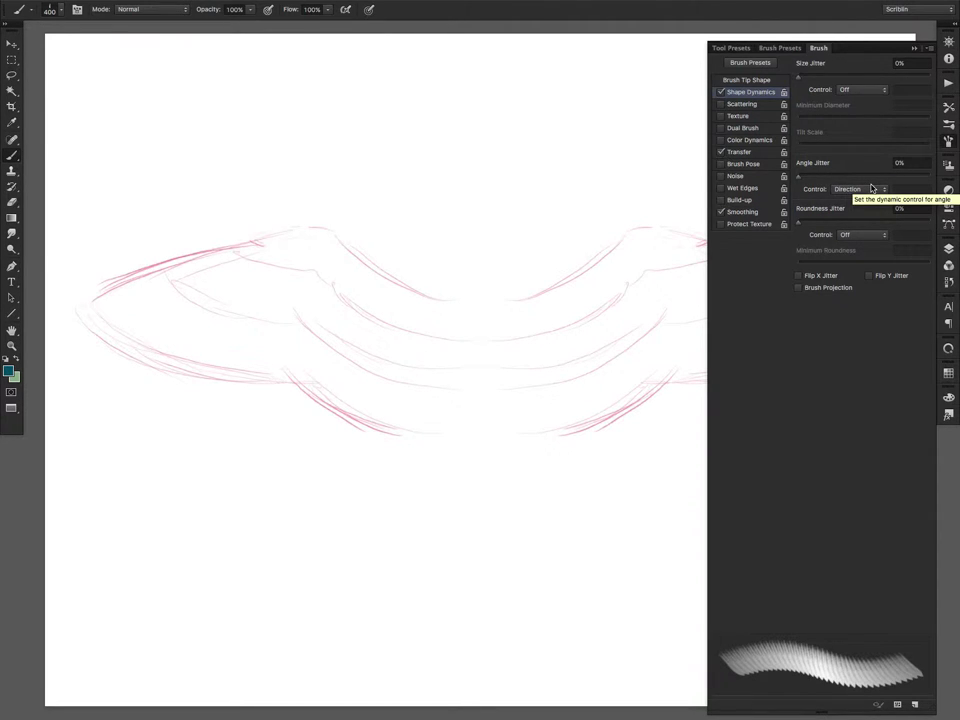
{"action": "left_click", "coordinate": [946, 142]}
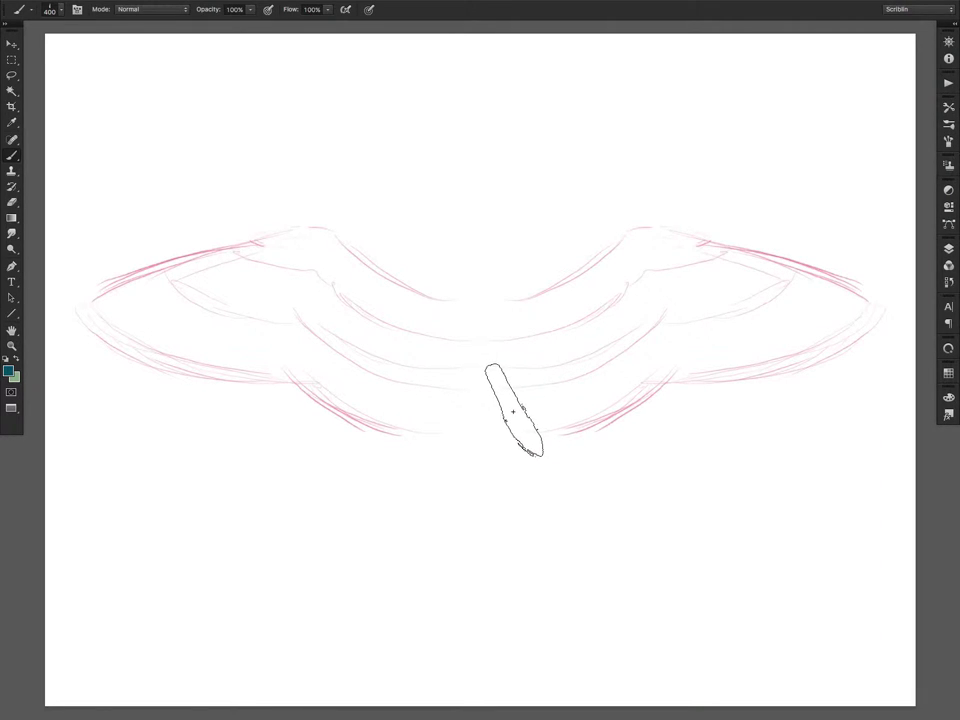
Step: Try painting teal feathers along the lower edge of the right inner wing and undo the strokes
{"action": "mouse_move", "coordinate": [516, 411]}
{"action": "left_mouse_down"}
{"action": "mouse_move", "coordinate": [561, 390]}
{"action": "mouse_move", "coordinate": [599, 390]}
{"action": "left_mouse_up"}
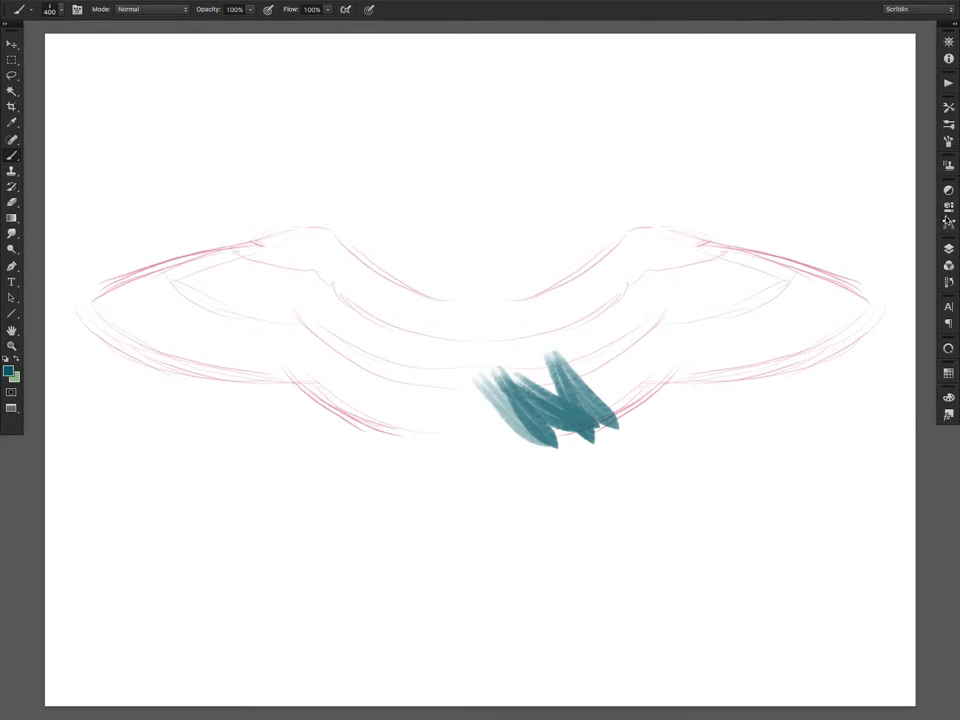
{"action": "key", "text": "ctrl+z"}
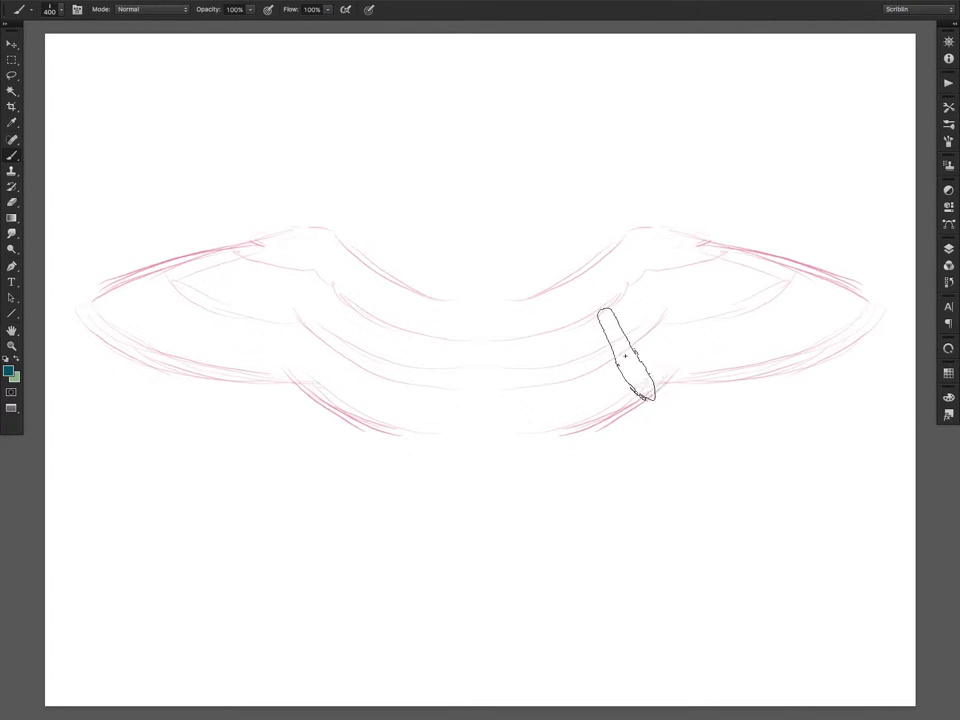
{"action": "key", "text": "ctrl+shift+z"}
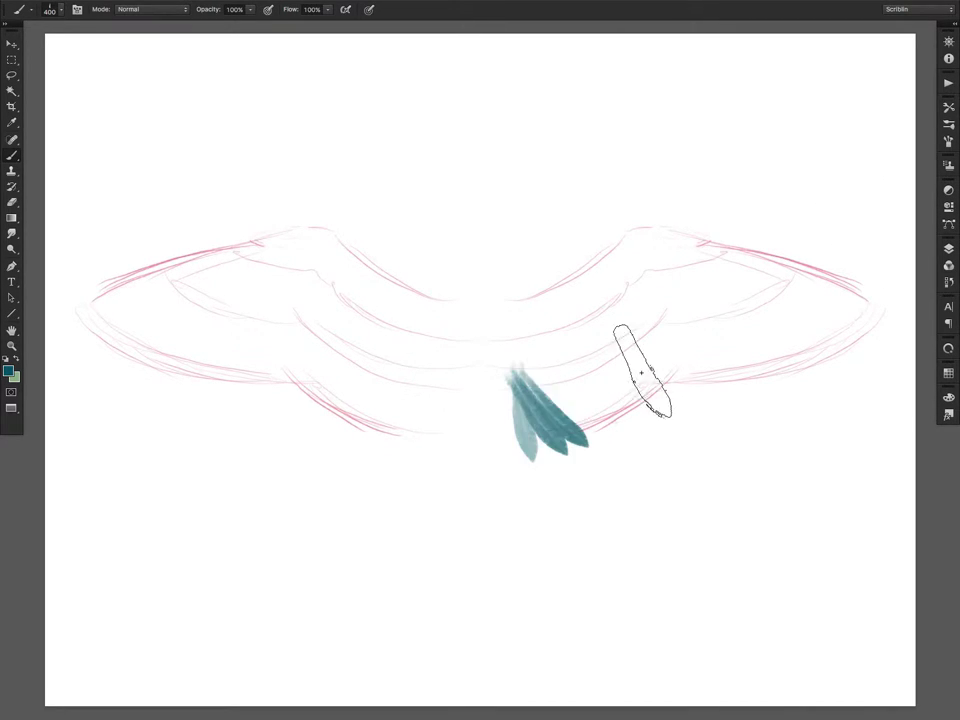
{"action": "left_click_drag", "start_coordinate": [641, 373], "coordinate": [643, 369]}
{"action": "key", "text": "ctrl+z"}
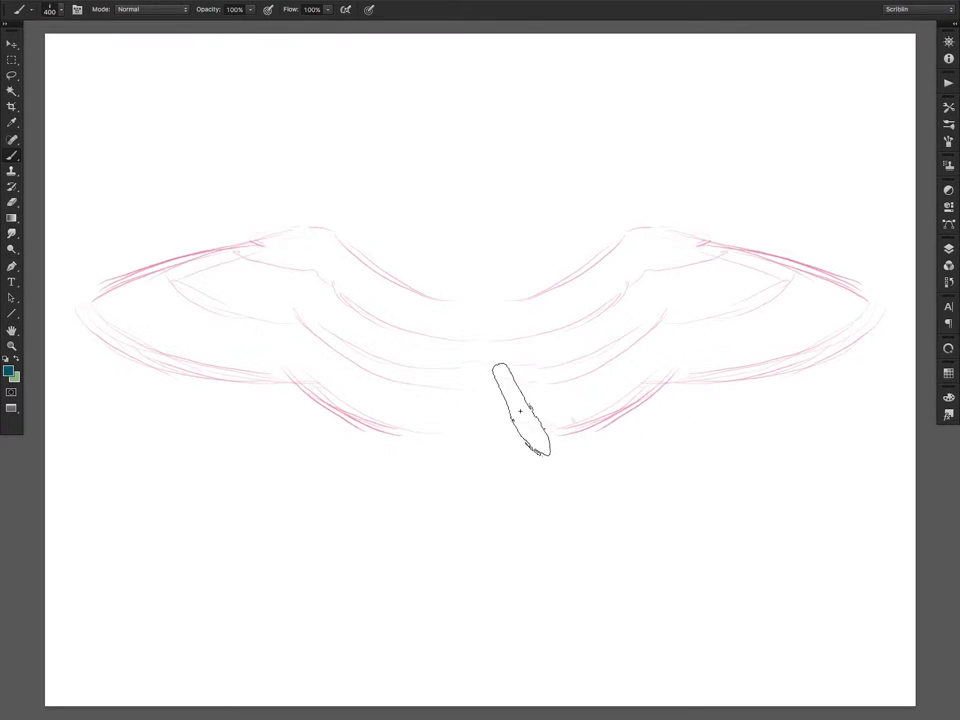
Step: Redo and undo the trial feather strokes repeatedly, ending with only the wing sketch on the canvas
{"action": "key", "text": "ctrl+shift+z"}
{"action": "key", "text": "ctrl+shift+z"}
{"action": "key", "text": "ctrl+shift+z"}
{"action": "key", "text": "ctrl+shift+z"}
{"action": "key", "text": "ctrl+shift+z"}
{"action": "key", "text": "ctrl+shift+z"}
{"action": "key", "text": "ctrl+shift+z"}
{"action": "key", "text": "ctrl+shift+z"}
{"action": "key", "text": "ctrl+alt+z"}
{"action": "key", "text": "ctrl+alt+z"}
{"action": "key", "text": "ctrl+alt+z"}
{"action": "key", "text": "ctrl+alt+z"}
{"action": "key", "text": "ctrl+alt+z"}
{"action": "key", "text": "ctrl+alt+z"}
{"action": "key", "text": "ctrl+alt+z"}
{"action": "key", "text": "ctrl+alt+z"}
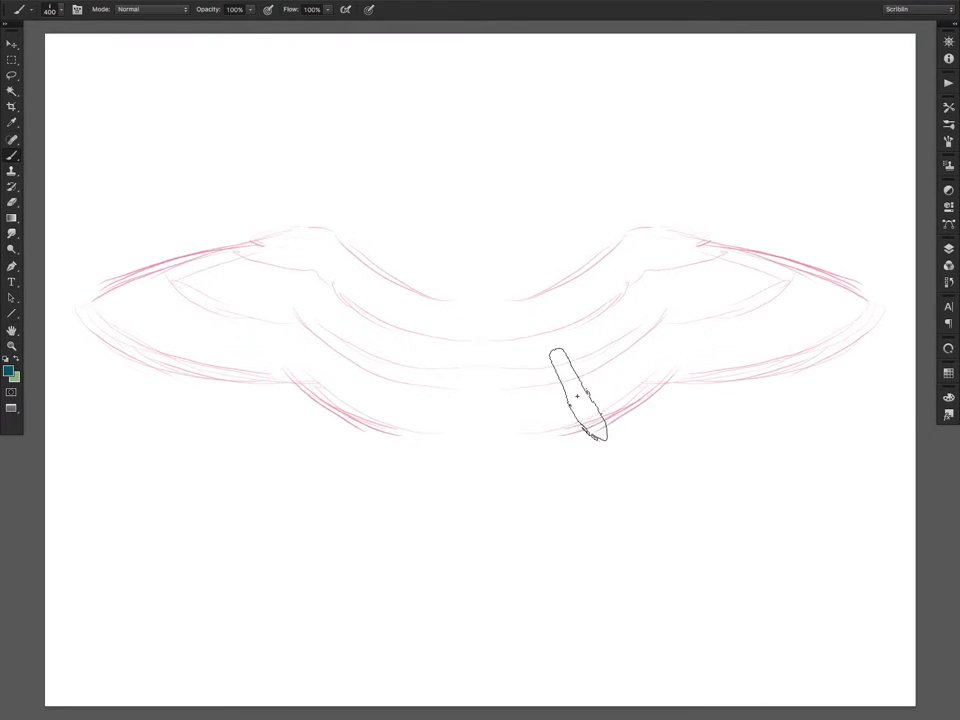
{"action": "key", "text": "ctrl+shift+z"}
{"action": "key", "text": "ctrl+shift+z"}
{"action": "key", "text": "ctrl+shift+z"}
{"action": "key", "text": "ctrl+shift+z"}
{"action": "key", "text": "ctrl+shift+z"}
{"action": "key", "text": "ctrl+shift+z"}
{"action": "key", "text": "ctrl+shift+z"}
{"action": "key", "text": "ctrl+shift+z"}
{"action": "key", "text": "ctrl+alt+z"}
{"action": "key", "text": "ctrl+alt+z"}
{"action": "key", "text": "ctrl+alt+z"}
{"action": "key", "text": "ctrl+alt+z"}
{"action": "key", "text": "ctrl+alt+z"}
{"action": "key", "text": "ctrl+alt+z"}
{"action": "key", "text": "ctrl+alt+z"}
{"action": "key", "text": "ctrl+alt+z"}
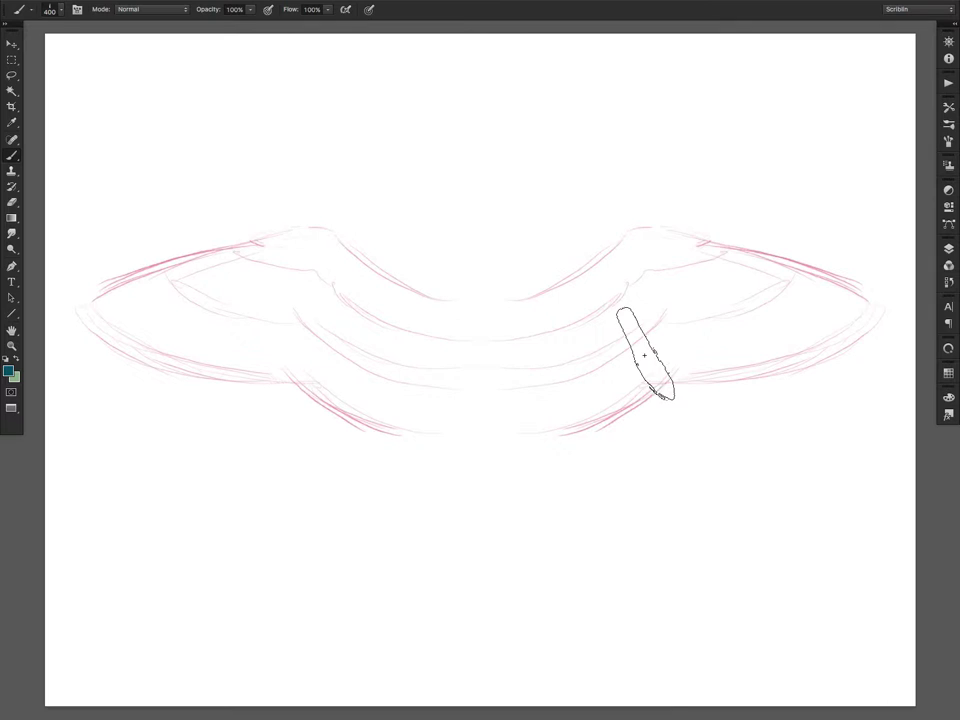
Step: Paint a fanned row of long teal feathers across the outer right wing, undoing the extra strokes near its tip
{"action": "key", "text": "ctrl+shift+z"}
{"action": "key", "text": "ctrl+shift+z"}
{"action": "key", "text": "ctrl+shift+z"}
{"action": "key", "text": "ctrl+shift+z"}
{"action": "key", "text": "ctrl+shift+z"}
{"action": "key", "text": "ctrl+shift+z"}
{"action": "key", "text": "ctrl+shift+z"}
{"action": "key", "text": "ctrl+shift+z"}
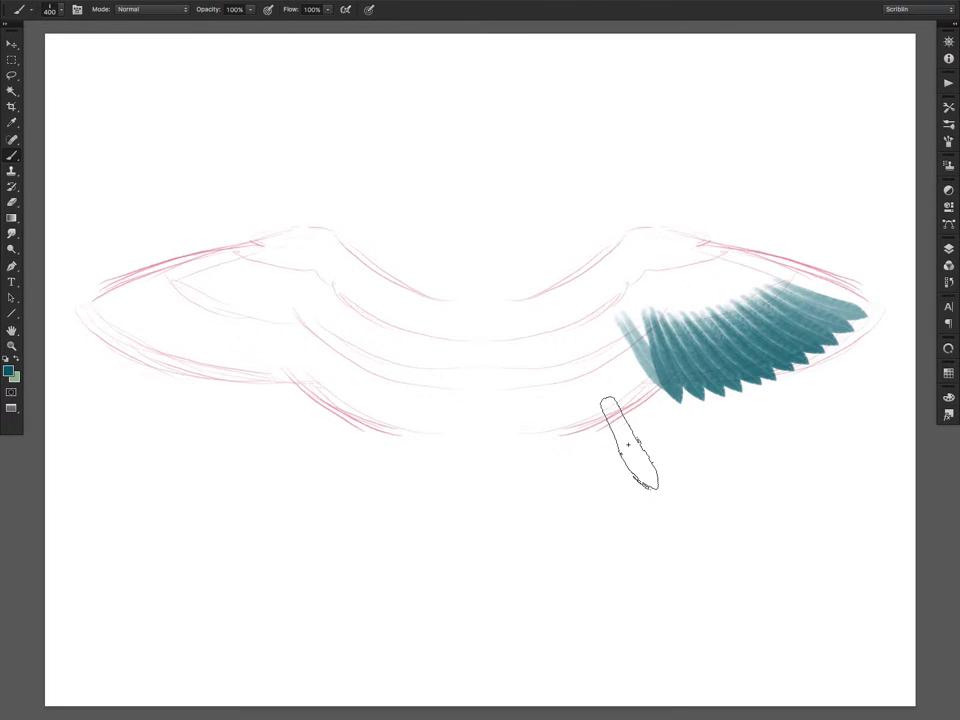
{"action": "key", "text": "ctrl+shift+z"}
{"action": "left_click_drag", "start_coordinate": [818, 292], "coordinate": [836, 298]}
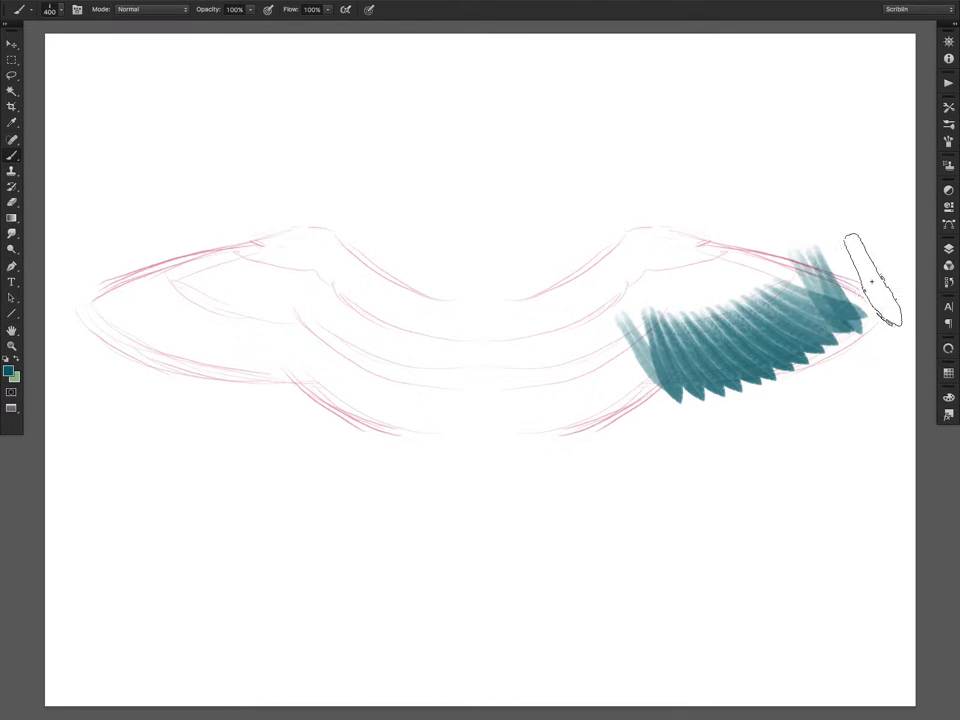
{"action": "key", "text": "ctrl+z"}
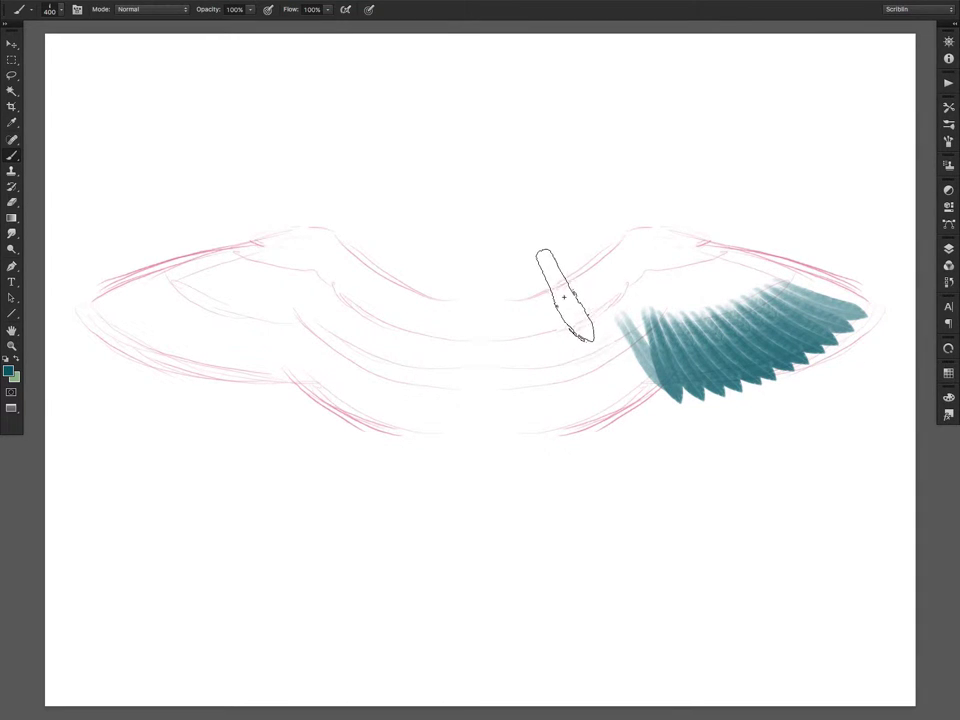
Step: Load the Bird Wing- Forearm Middle brush preset and set its size to 175 px
{"action": "left_click", "coordinate": [950, 124]}
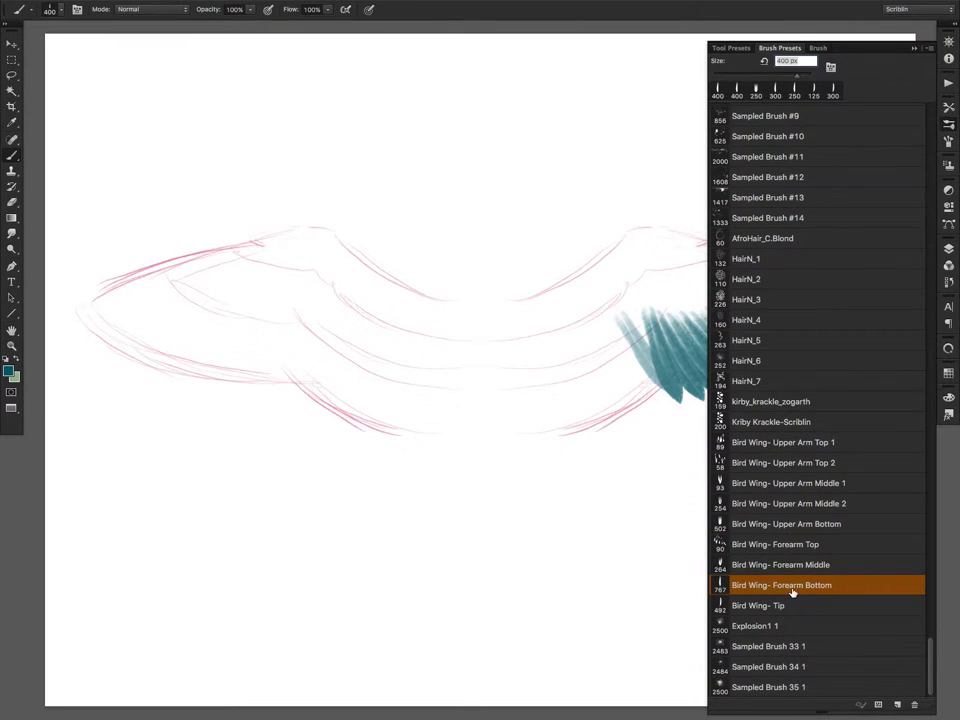
{"action": "left_click_drag", "start_coordinate": [655, 585], "coordinate": [490, 603]}
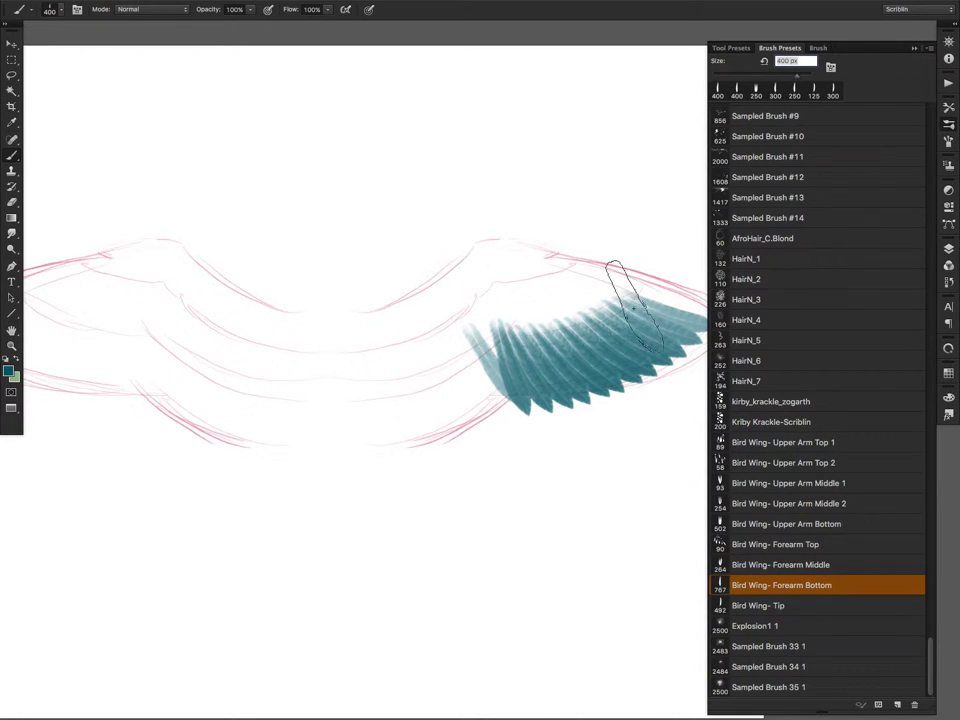
{"action": "left_click", "coordinate": [798, 566]}
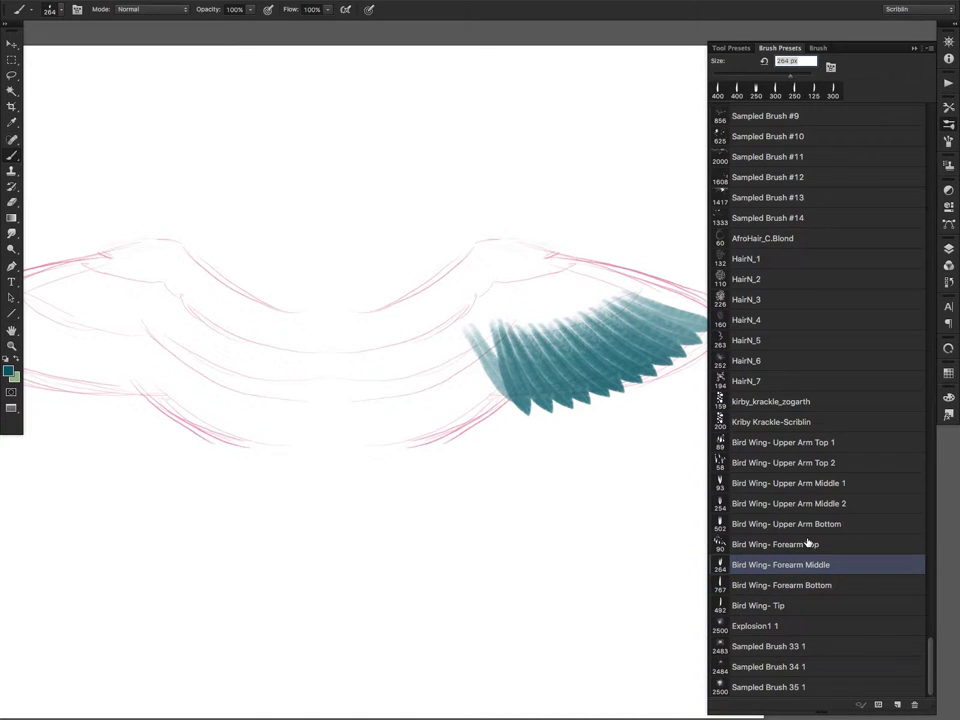
{"action": "key", "text": "bracketleft"}
{"action": "key", "text": "bracketleft"}
{"action": "key", "text": "bracketleft"}
{"action": "key", "text": "bracketleft"}
Step: Paint a row of short teal feathers over the upper ends of the long feathers, working out towards the wing tip
{"action": "left_click", "coordinate": [512, 326]}
{"action": "left_click", "coordinate": [506, 329]}
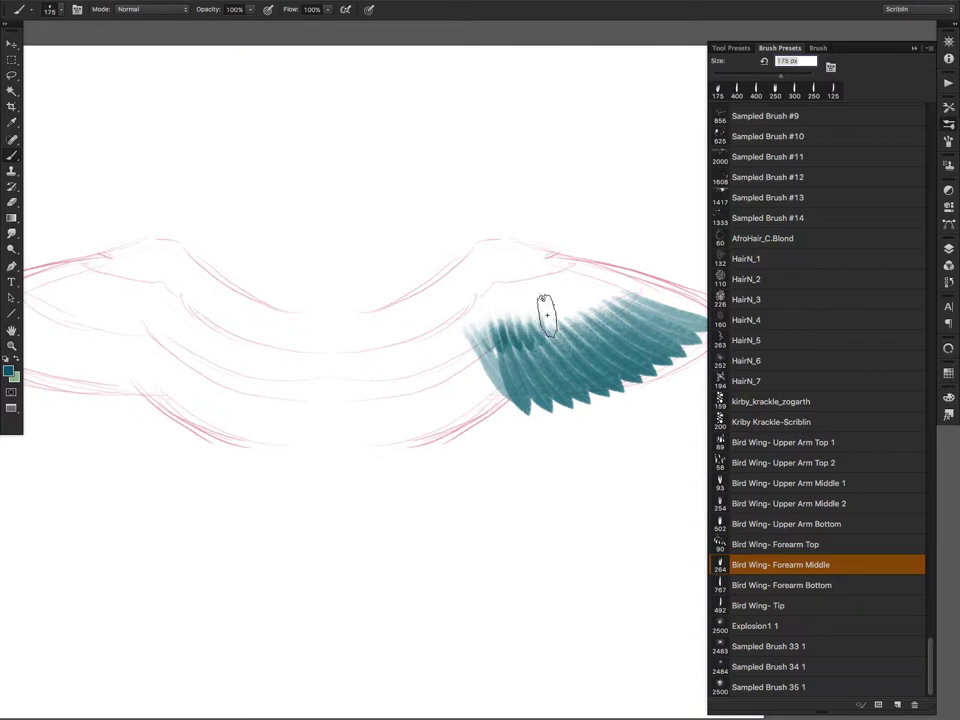
{"action": "left_click", "coordinate": [533, 316]}
{"action": "left_click", "coordinate": [555, 308]}
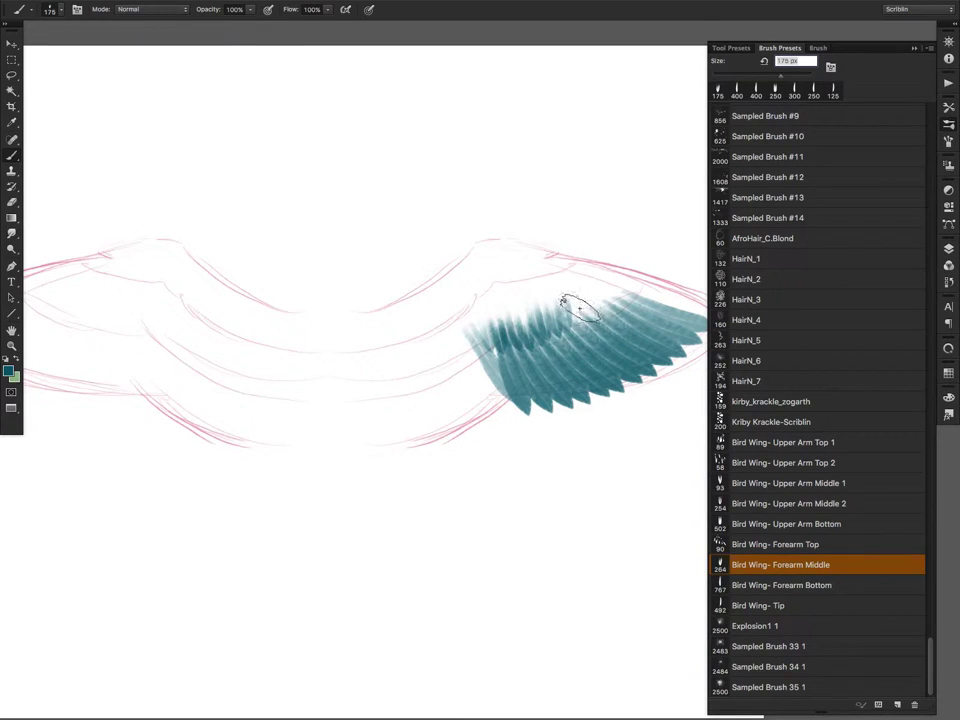
{"action": "mouse_move", "coordinate": [579, 309]}
{"action": "left_mouse_down"}
{"action": "mouse_move", "coordinate": [568, 300]}
{"action": "mouse_move", "coordinate": [626, 285]}
{"action": "left_mouse_up"}
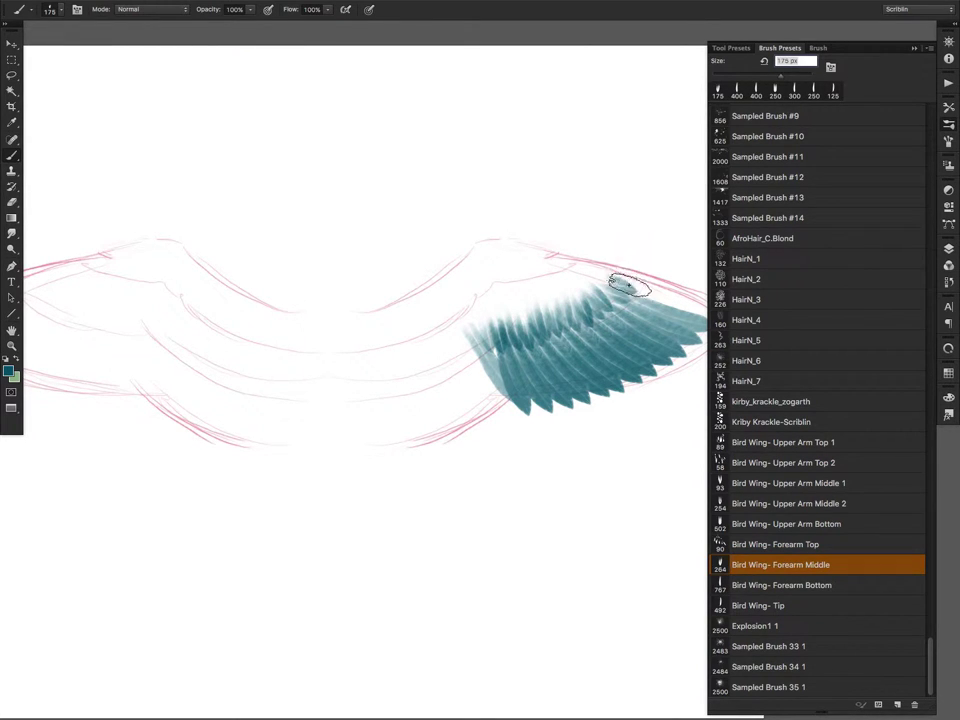
Step: Switch back to the Bird Wing- Forearm Bottom brush preset and set its size to 400 px
{"action": "left_click", "coordinate": [802, 586]}
{"action": "left_click_drag", "start_coordinate": [572, 538], "coordinate": [442, 545]}
{"action": "key", "text": "bracketleft"}
{"action": "key", "text": "bracketleft"}
{"action": "key", "text": "bracketleft"}
{"action": "key", "text": "bracketleft"}
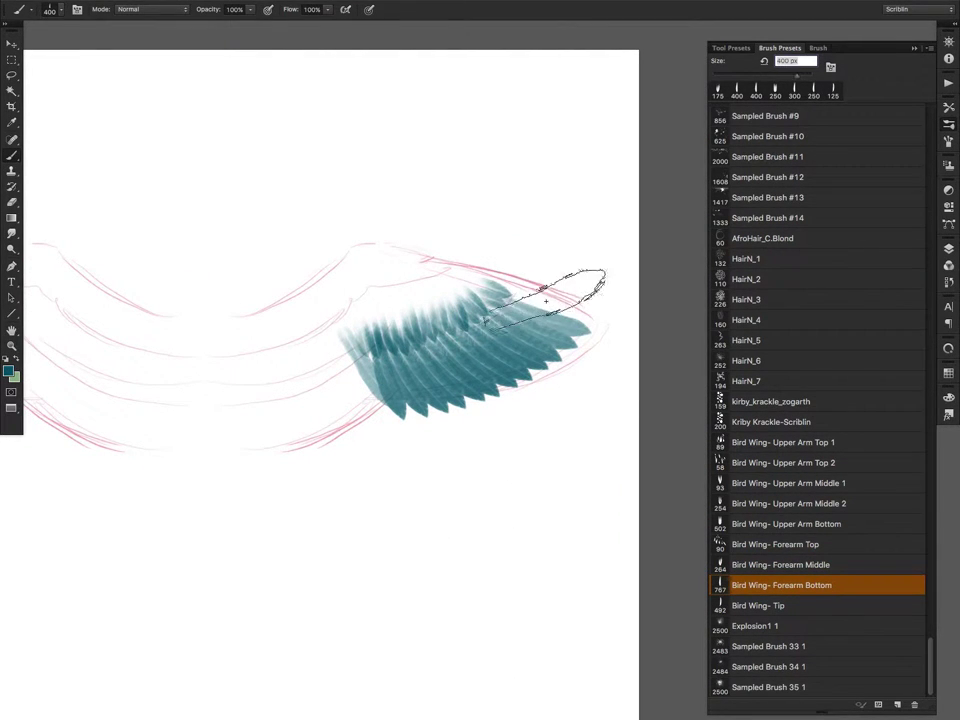
Step: Stamp one long 400 px feather along the outer upper edge of the wing, undoing a trial feather at 500 px
{"action": "key", "text": "bracketright"}
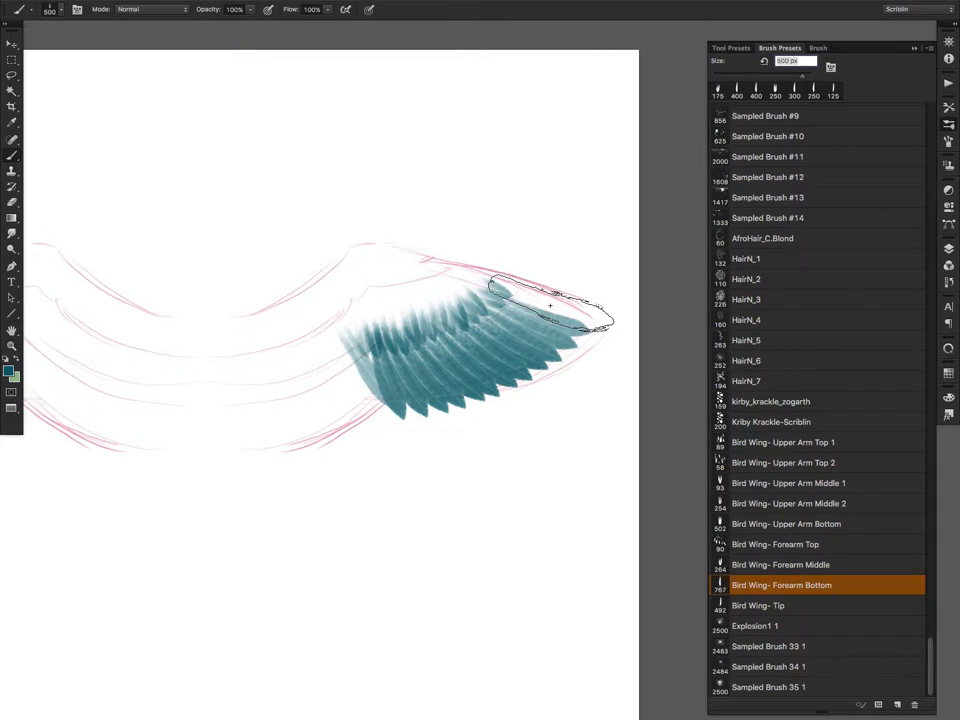
{"action": "left_click", "coordinate": [551, 306]}
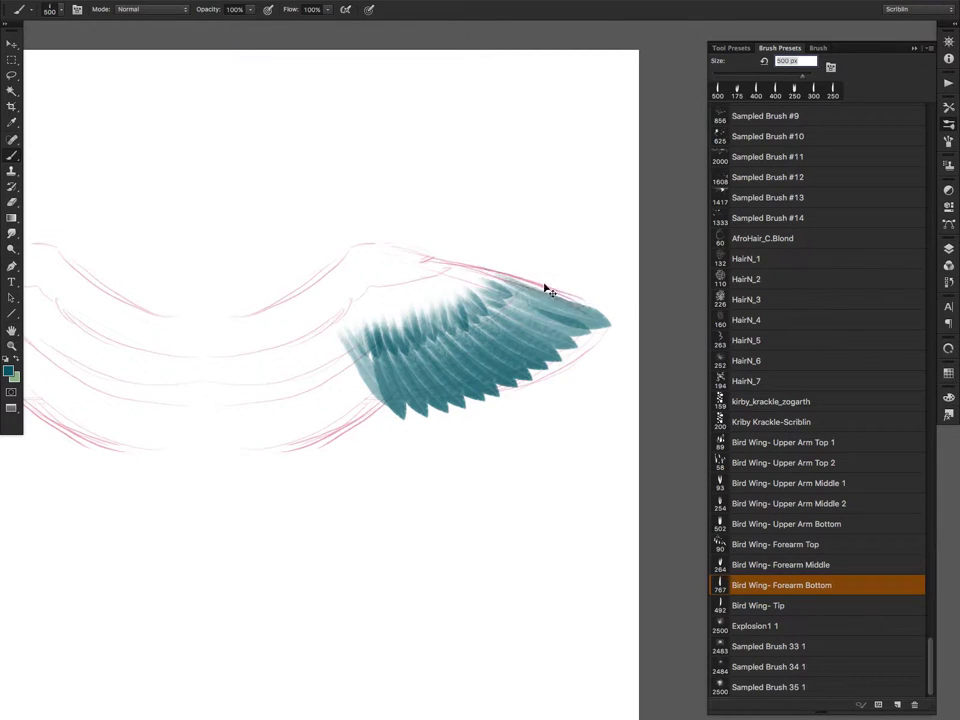
{"action": "key", "text": "super+z"}
{"action": "key", "text": "bracketleft"}
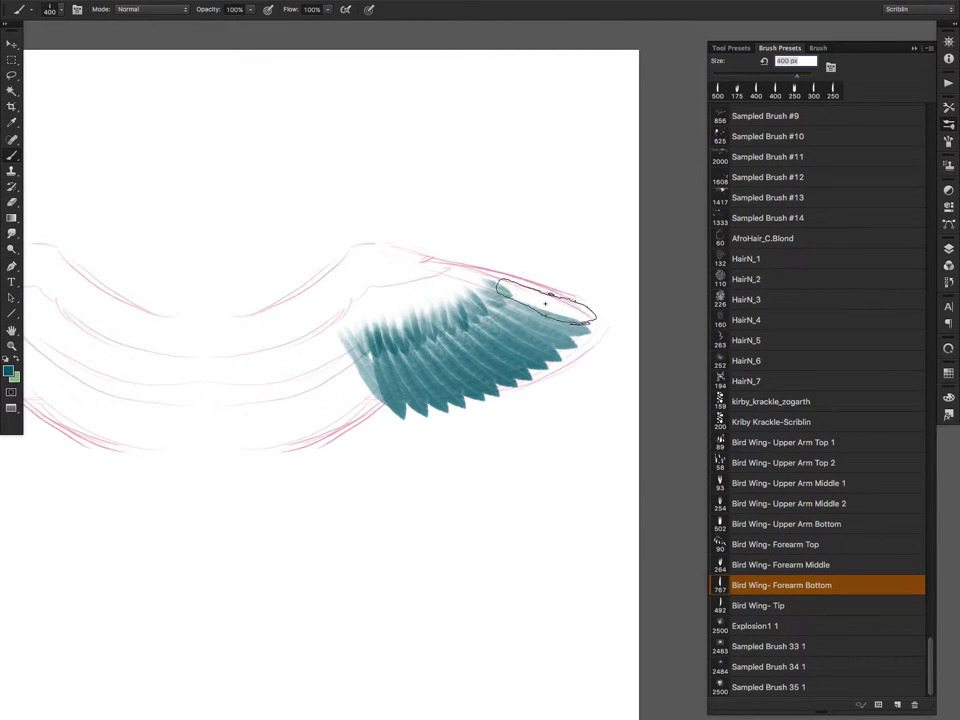
{"action": "left_click", "coordinate": [547, 305]}
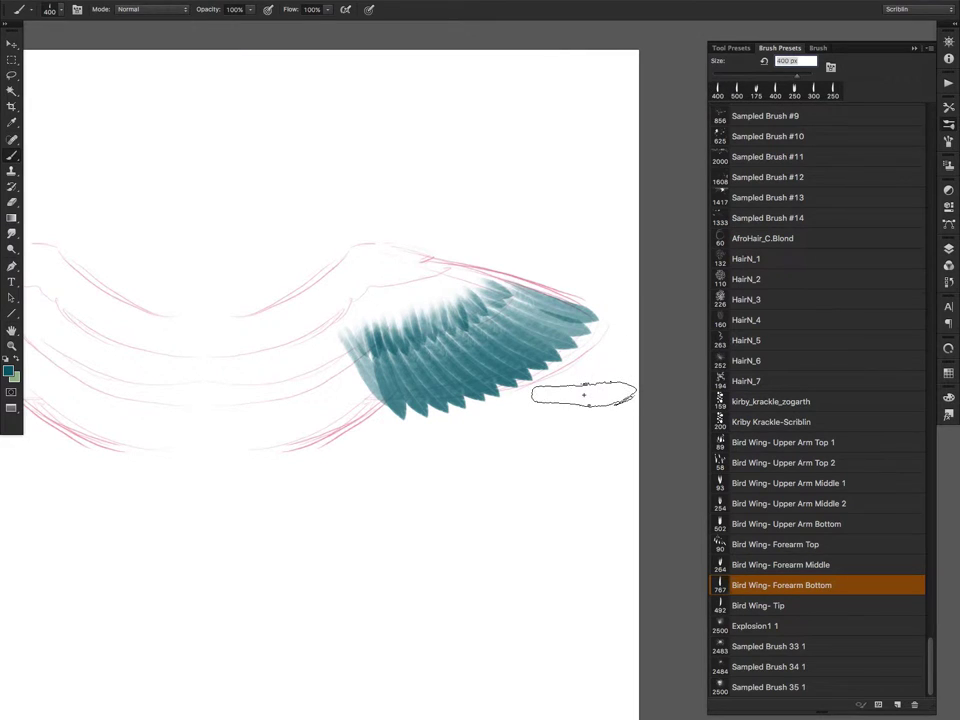
Step: Switch to the Bird Wing- Forearm Middle brush preset and set its size to 175 px
{"action": "left_click", "coordinate": [785, 564]}
{"action": "key", "text": "bracketleft"}
{"action": "key", "text": "bracketleft"}
{"action": "key", "text": "bracketleft"}
{"action": "key", "text": "bracketleft"}
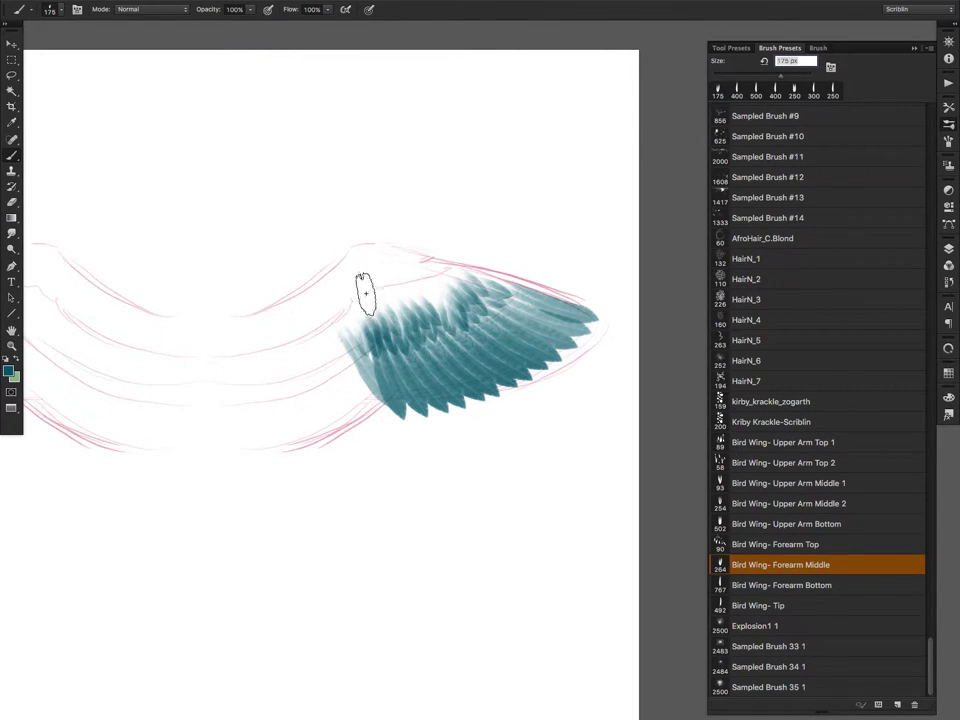
Step: Paint short 175 px Forearm Middle feathers across the bare area between the wrist and the outer upper edge of the wing
{"action": "left_click", "coordinate": [360, 264]}
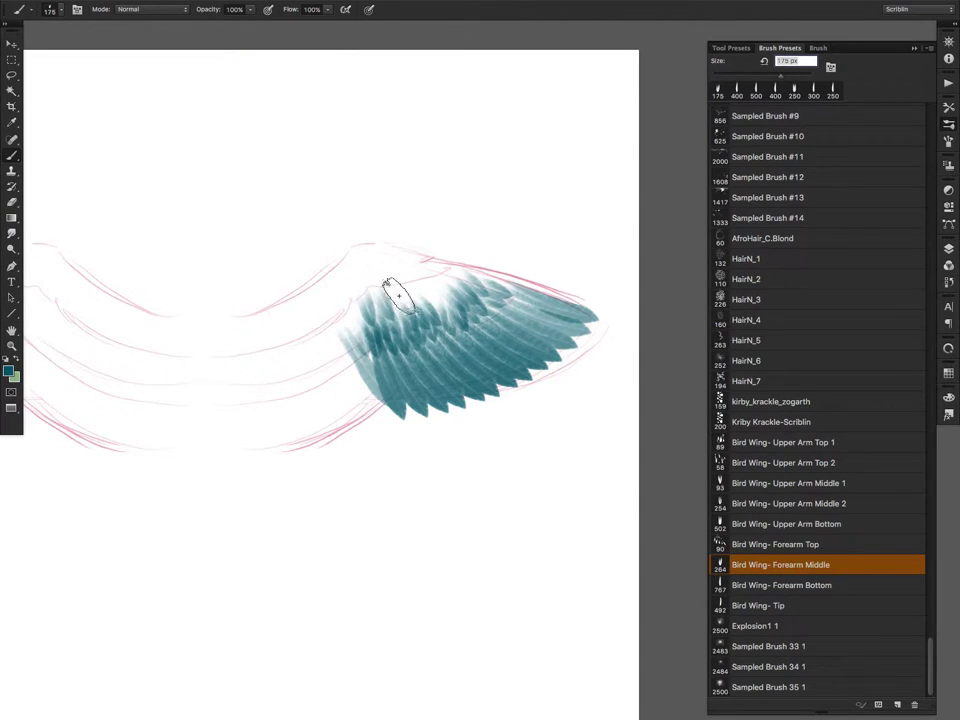
{"action": "left_click", "coordinate": [468, 267]}
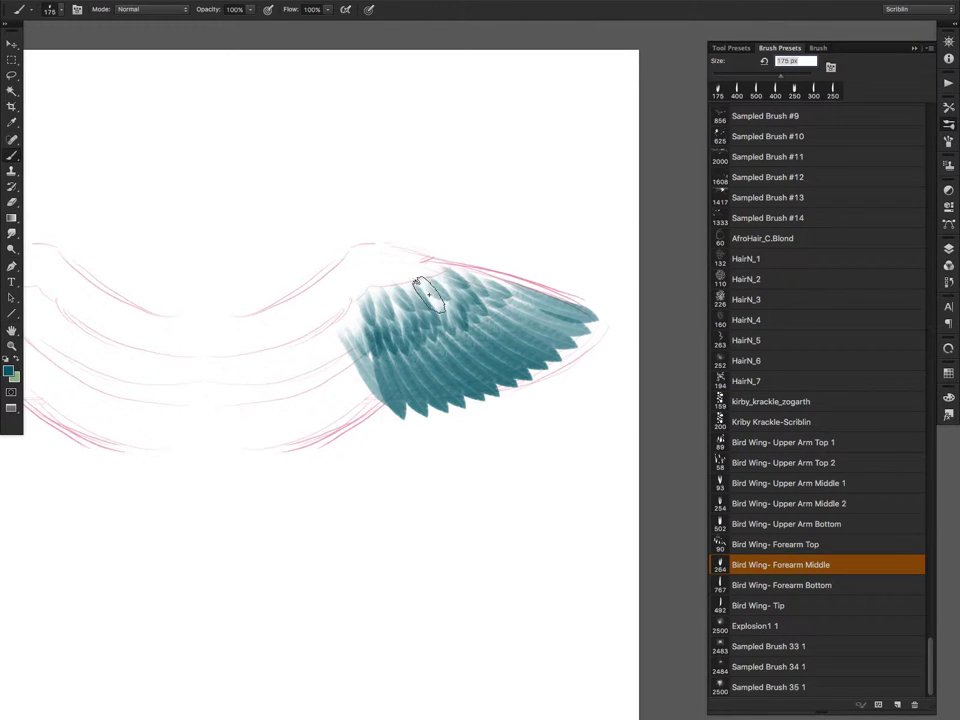
{"action": "left_click_drag", "start_coordinate": [428, 295], "coordinate": [458, 318]}
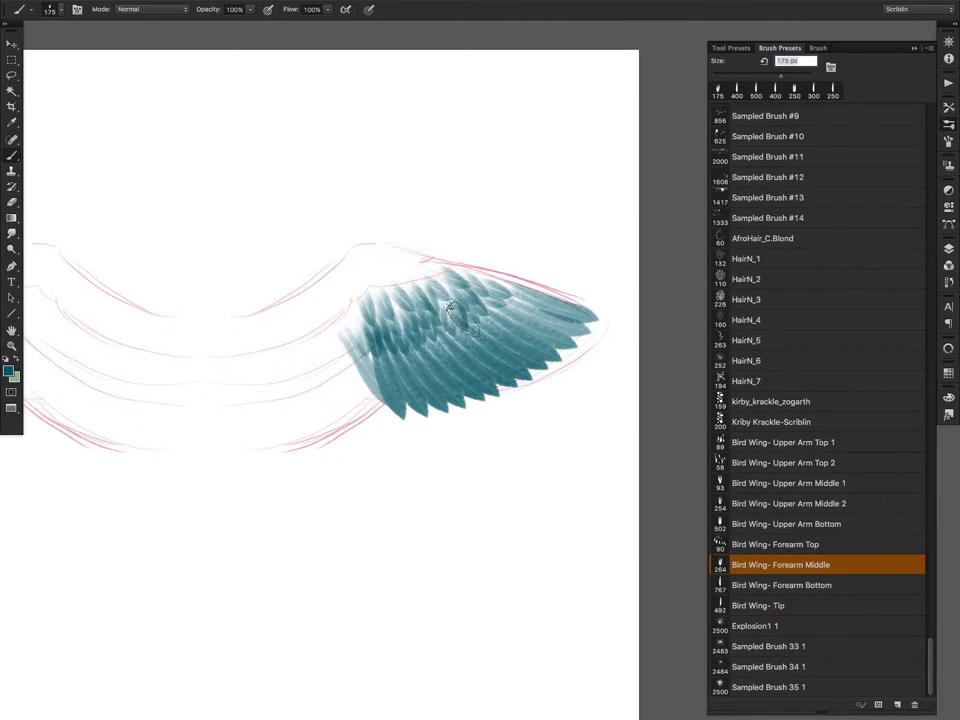
Step: Scatter small 90 px Bird Wing- Forearm Top feathers over the wrist and blend their lower edge with 100 px Forearm Middle feathers
{"action": "left_click", "coordinate": [790, 546]}
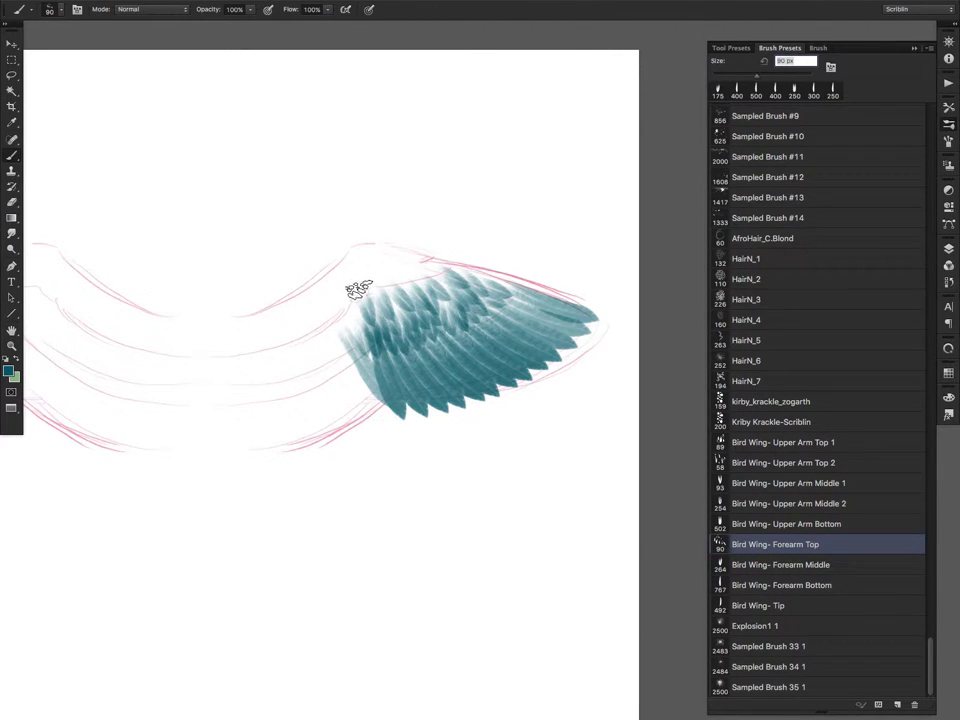
{"action": "mouse_move", "coordinate": [359, 290]}
{"action": "left_mouse_down"}
{"action": "mouse_move", "coordinate": [380, 266]}
{"action": "mouse_move", "coordinate": [383, 279]}
{"action": "mouse_move", "coordinate": [400, 267]}
{"action": "mouse_move", "coordinate": [369, 264]}
{"action": "mouse_move", "coordinate": [423, 270]}
{"action": "mouse_move", "coordinate": [341, 278]}
{"action": "mouse_move", "coordinate": [357, 260]}
{"action": "mouse_move", "coordinate": [405, 246]}
{"action": "mouse_move", "coordinate": [385, 266]}
{"action": "mouse_move", "coordinate": [415, 264]}
{"action": "mouse_move", "coordinate": [409, 287]}
{"action": "mouse_move", "coordinate": [363, 305]}
{"action": "mouse_move", "coordinate": [426, 273]}
{"action": "left_mouse_up"}
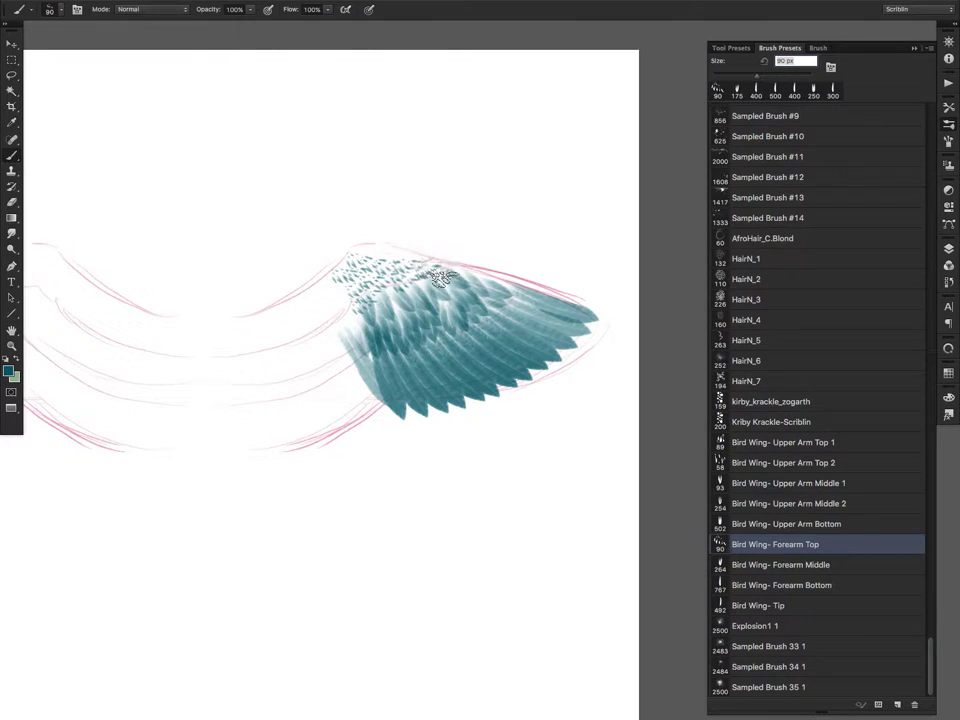
{"action": "left_click", "coordinate": [797, 566]}
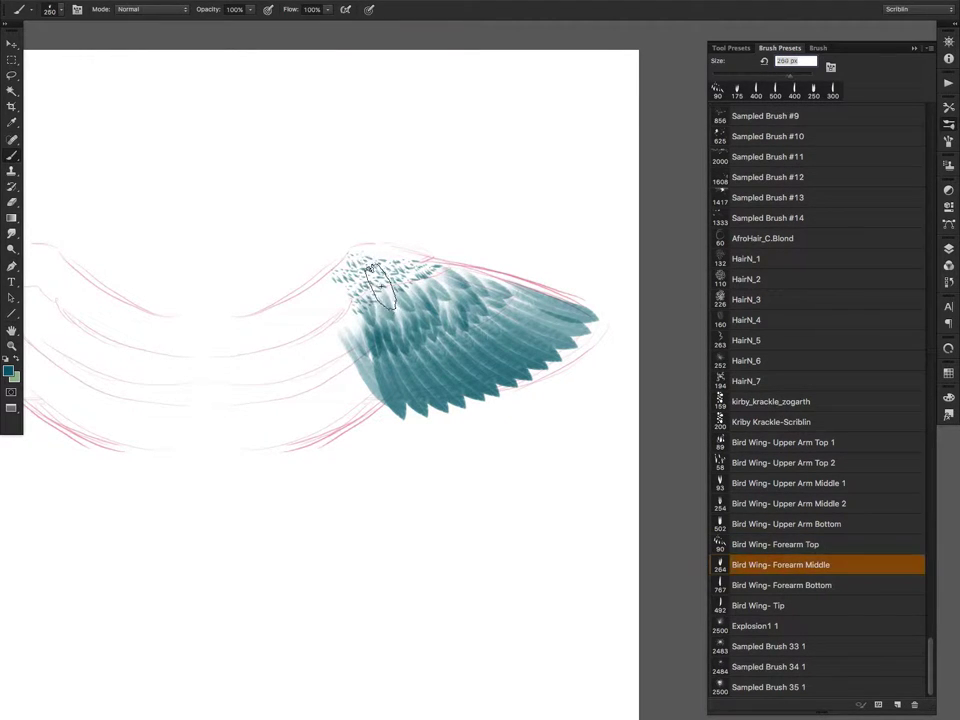
{"action": "key", "text": "bracketleft"}
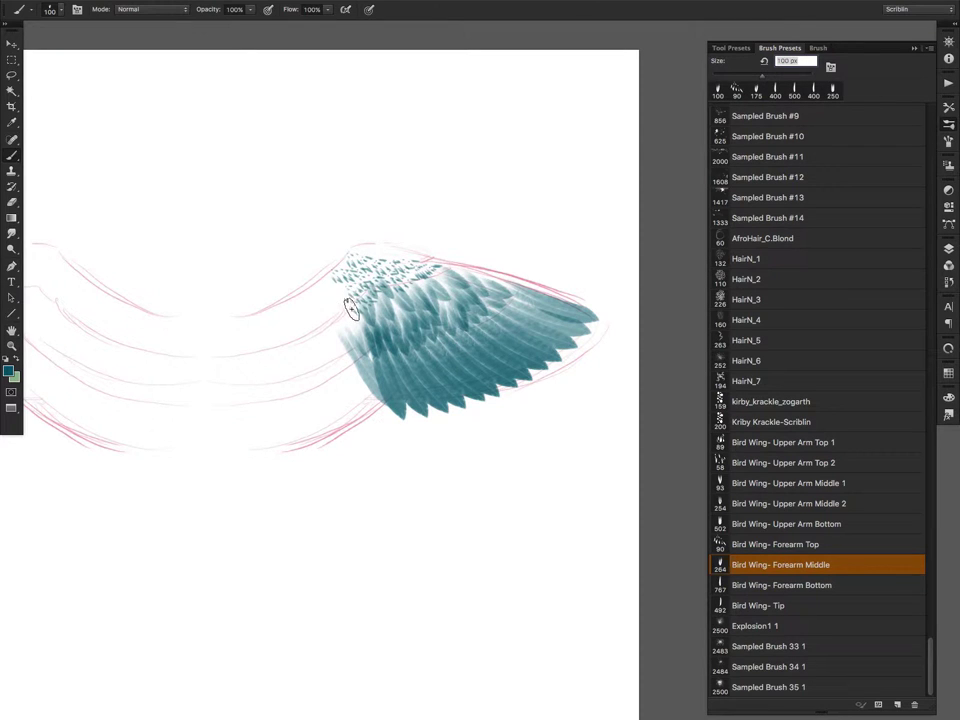
{"action": "mouse_move", "coordinate": [350, 308]}
{"action": "left_mouse_down"}
{"action": "mouse_move", "coordinate": [375, 287]}
{"action": "mouse_move", "coordinate": [368, 279]}
{"action": "mouse_move", "coordinate": [418, 275]}
{"action": "left_mouse_up"}
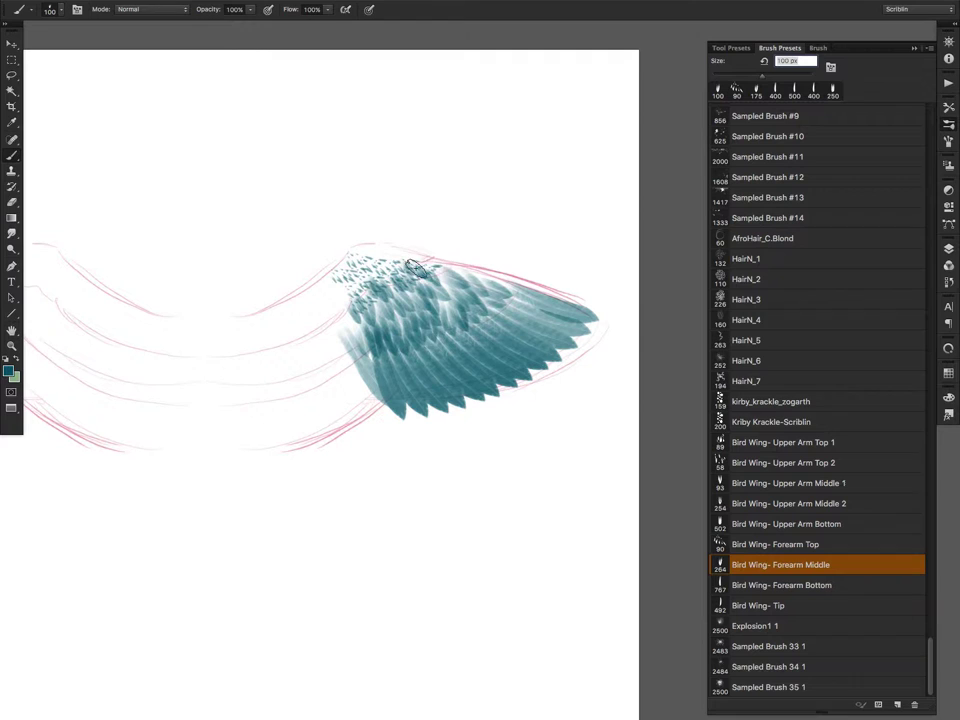
Step: Stamp one 400 px Bird Wing- Tip feather along the top of the wrist and fill beneath it with 90 px Forearm Top feathers
{"action": "left_click", "coordinate": [783, 608]}
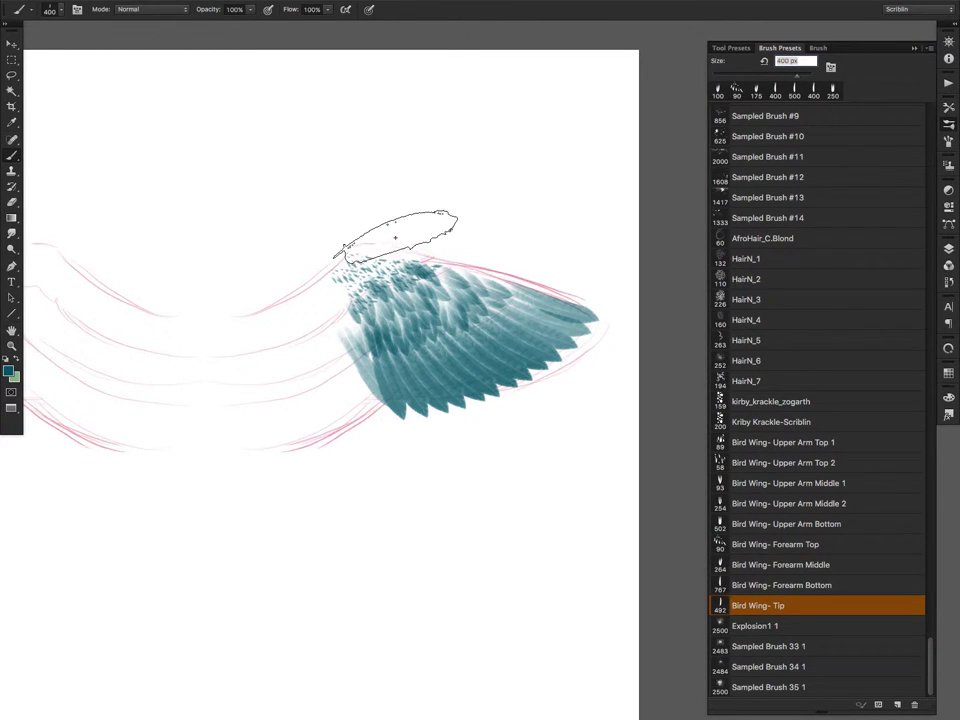
{"action": "key", "text": "bracketleft"}
{"action": "key", "text": "bracketleft"}
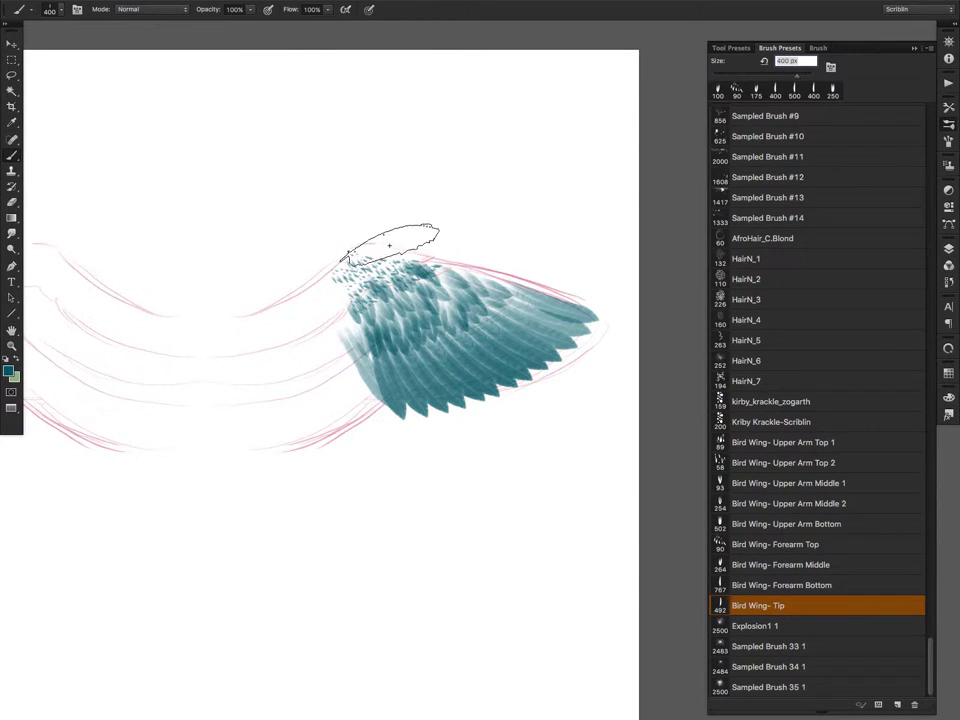
{"action": "left_click_drag", "start_coordinate": [390, 245], "coordinate": [388, 244]}
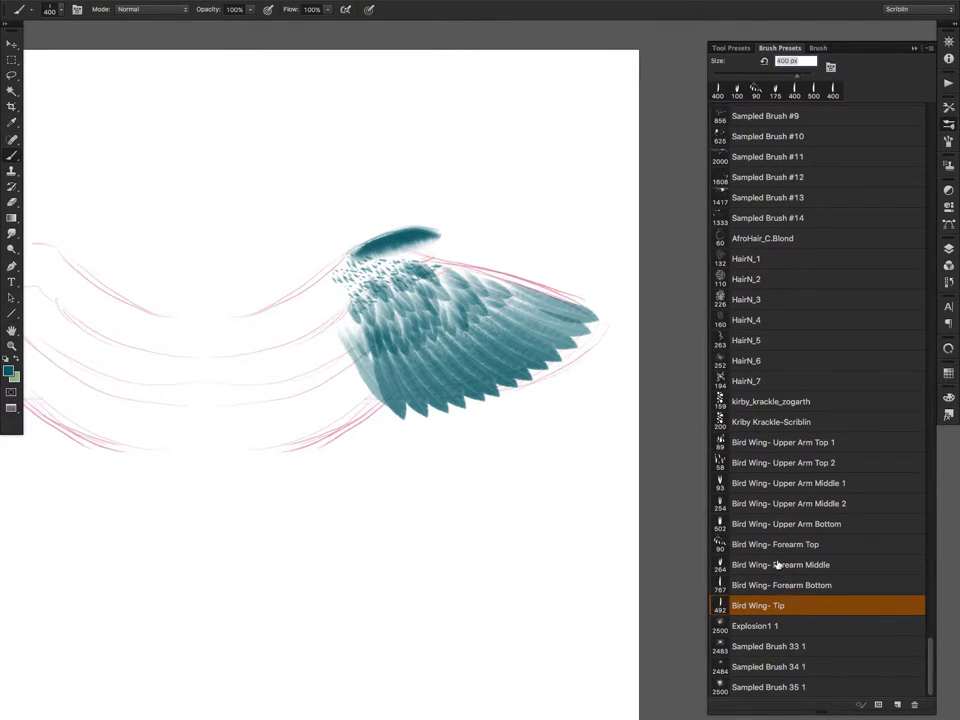
{"action": "left_click", "coordinate": [752, 540]}
{"action": "left_click_drag", "start_coordinate": [360, 262], "coordinate": [372, 248]}
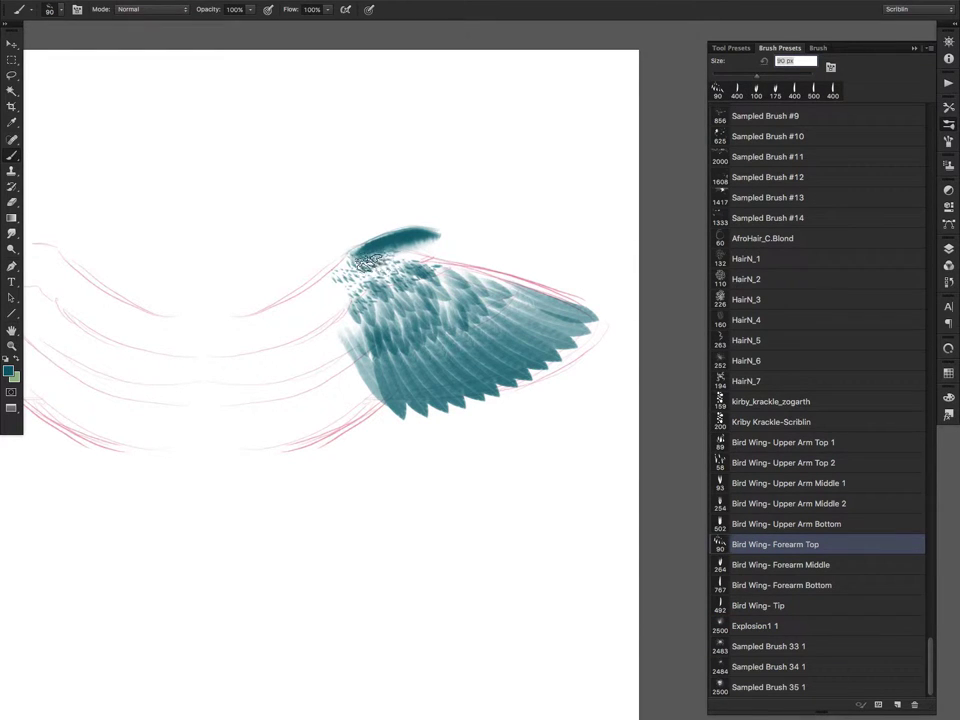
Step: Fill the light gaps below the wrist with Bird Wing- Forearm Middle feathers, first at 175 px and for the smaller ones at 125 px
{"action": "left_click", "coordinate": [793, 566]}
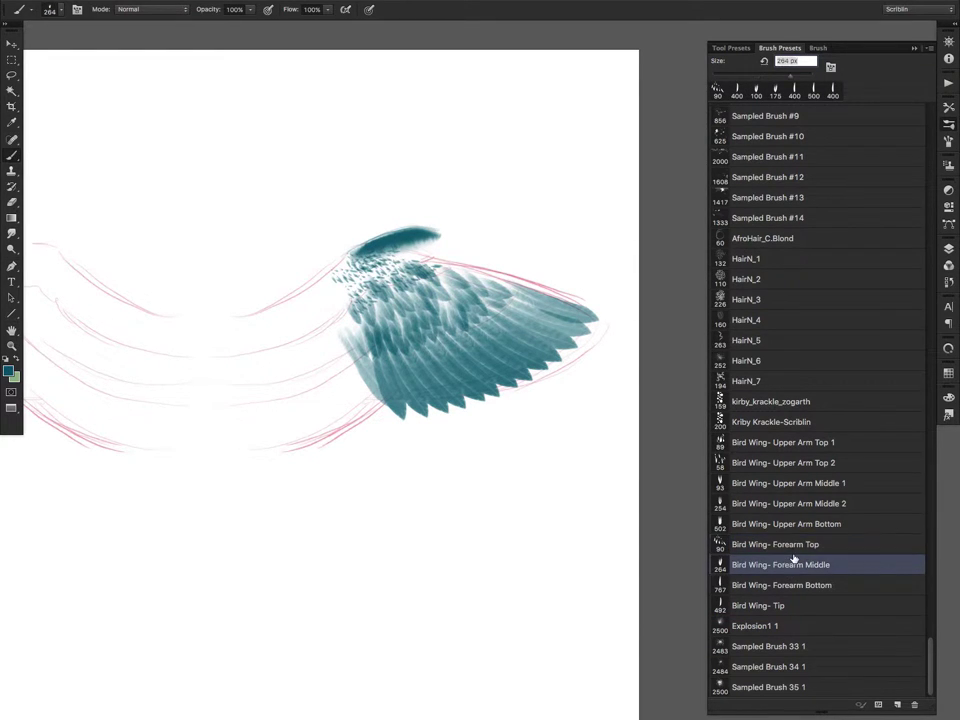
{"action": "key", "text": "bracketleft"}
{"action": "key", "text": "bracketleft"}
{"action": "key", "text": "bracketleft"}
{"action": "left_click", "coordinate": [400, 270]}
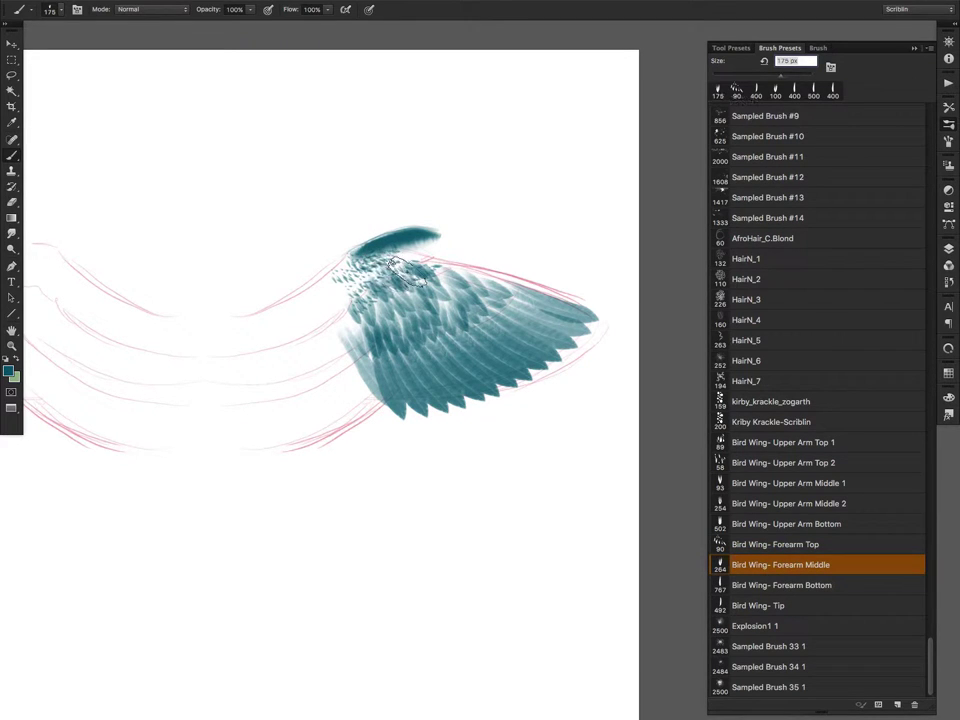
{"action": "left_click", "coordinate": [408, 271]}
{"action": "left_click", "coordinate": [382, 290]}
{"action": "key", "text": "bracketleft"}
{"action": "key", "text": "bracketleft"}
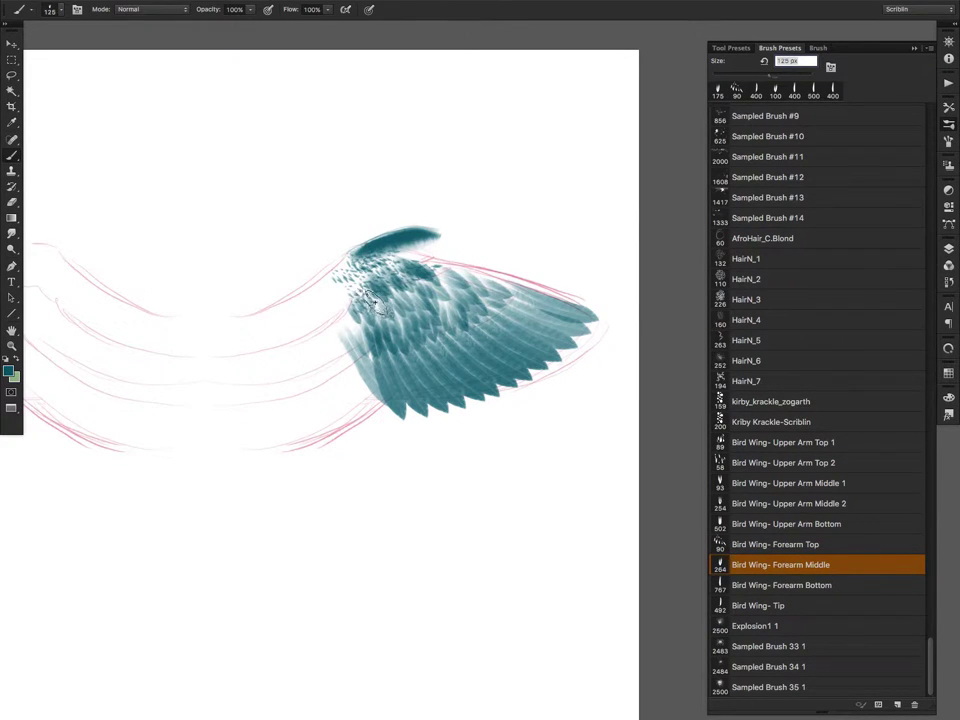
{"action": "left_click", "coordinate": [372, 303]}
{"action": "left_click", "coordinate": [424, 261]}
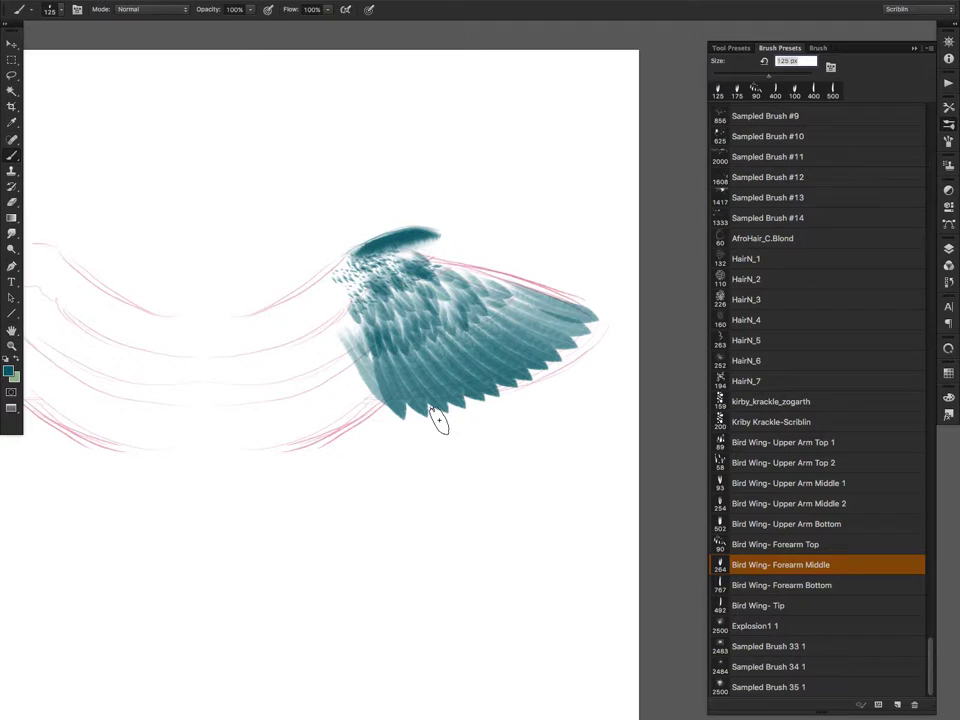
Step: Paint two overlapping rows of 300 px Bird Wing- Upper Arm Bottom feathers along the lower part of the upper arm
{"action": "left_click", "coordinate": [779, 527]}
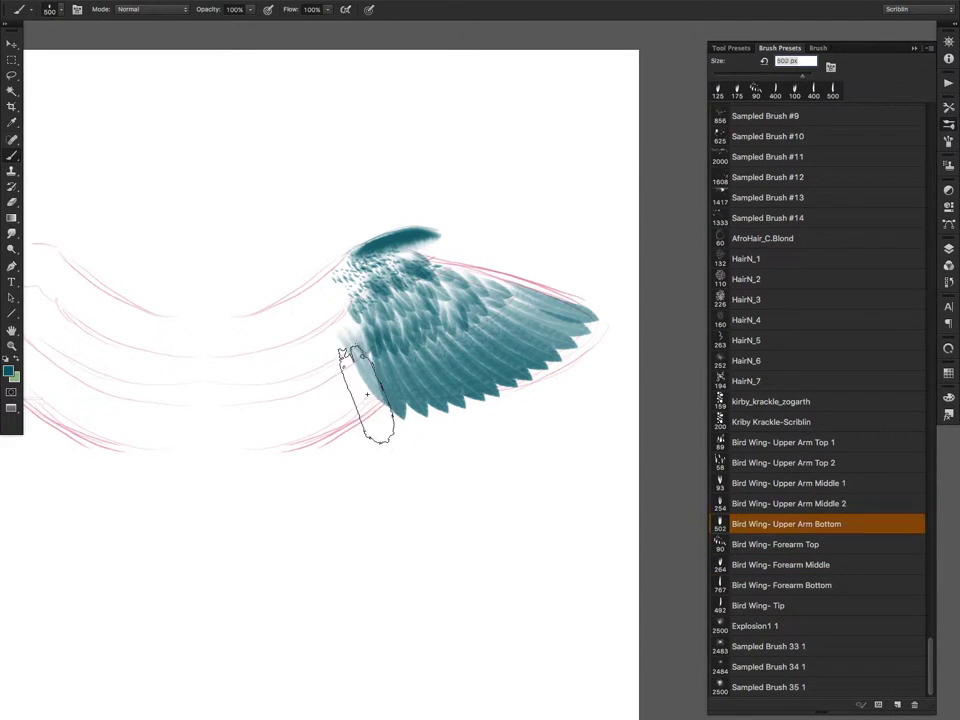
{"action": "key", "text": "bracketleft"}
{"action": "key", "text": "bracketleft"}
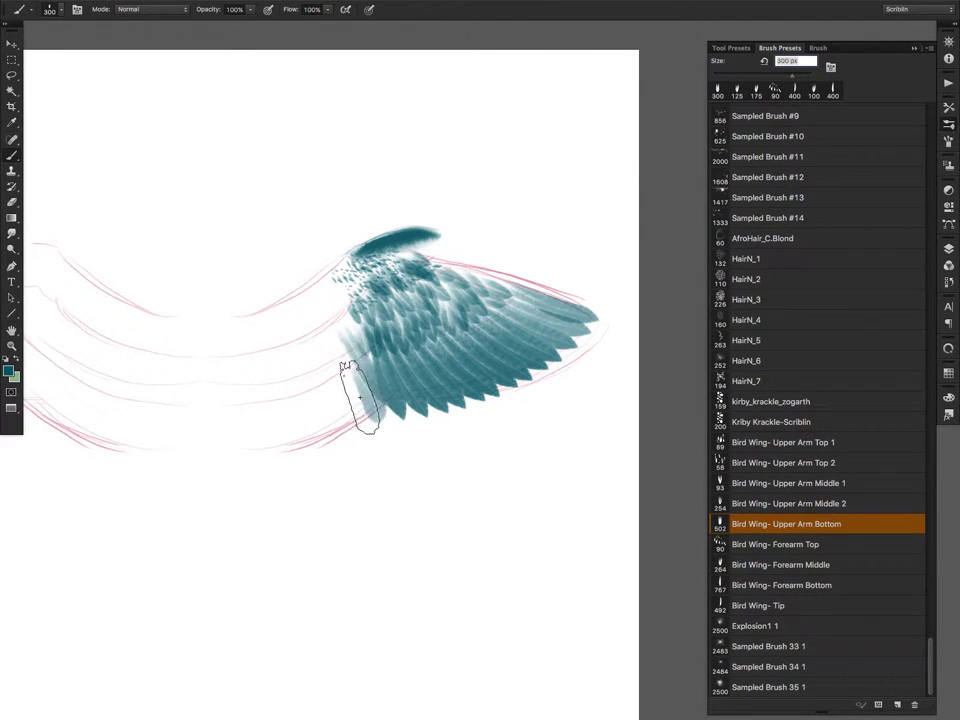
{"action": "mouse_move", "coordinate": [360, 397]}
{"action": "left_mouse_down"}
{"action": "mouse_move", "coordinate": [338, 398]}
{"action": "mouse_move", "coordinate": [303, 427]}
{"action": "mouse_move", "coordinate": [243, 438]}
{"action": "left_mouse_up"}
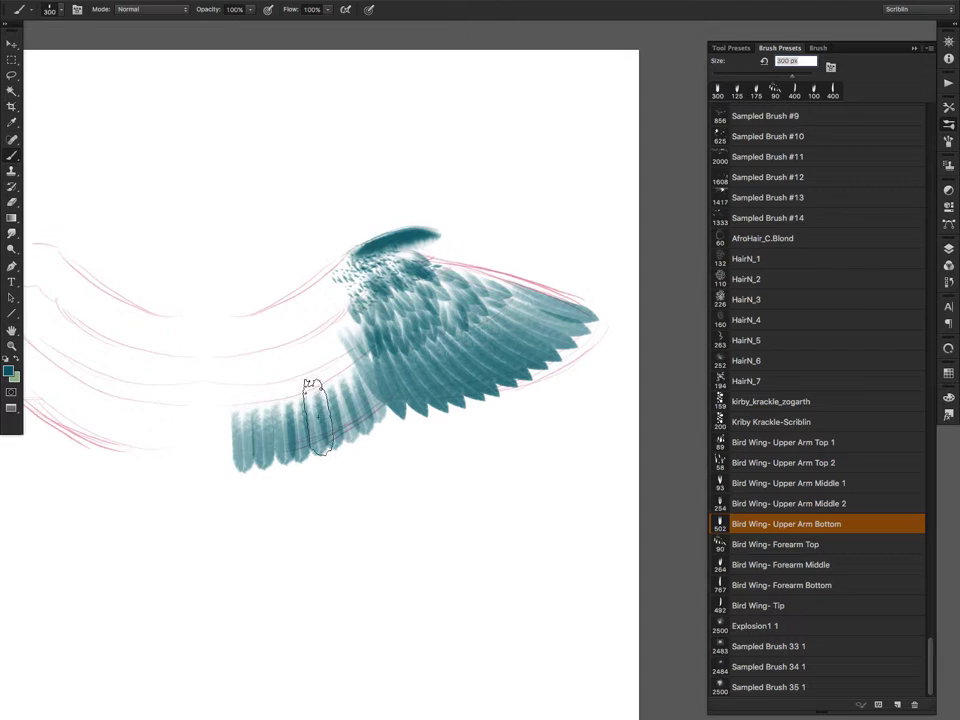
{"action": "left_click", "coordinate": [229, 437]}
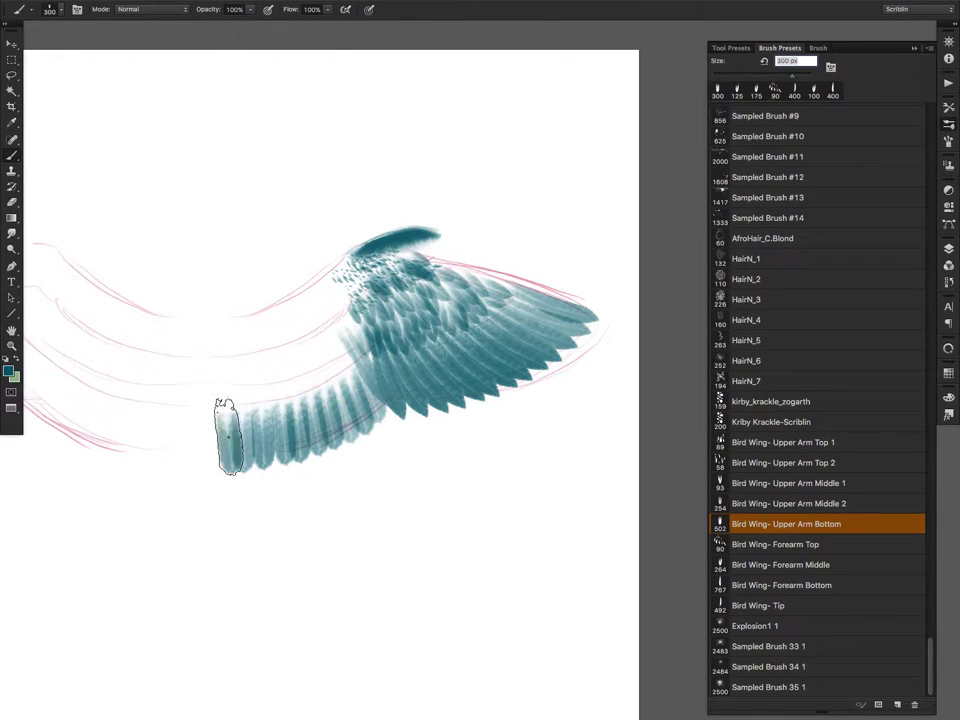
{"action": "left_click_drag", "start_coordinate": [224, 432], "coordinate": [251, 440]}
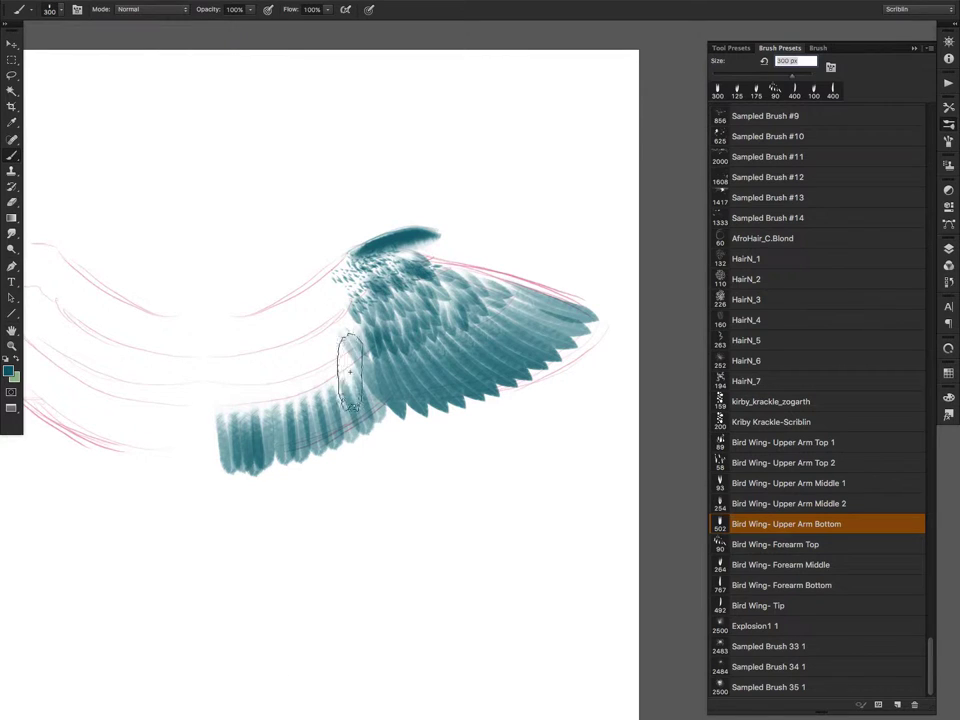
{"action": "mouse_move", "coordinate": [338, 383]}
{"action": "left_mouse_down"}
{"action": "mouse_move", "coordinate": [281, 408]}
{"action": "mouse_move", "coordinate": [258, 398]}
{"action": "mouse_move", "coordinate": [221, 408]}
{"action": "mouse_move", "coordinate": [253, 407]}
{"action": "mouse_move", "coordinate": [210, 403]}
{"action": "mouse_move", "coordinate": [333, 402]}
{"action": "left_mouse_up"}
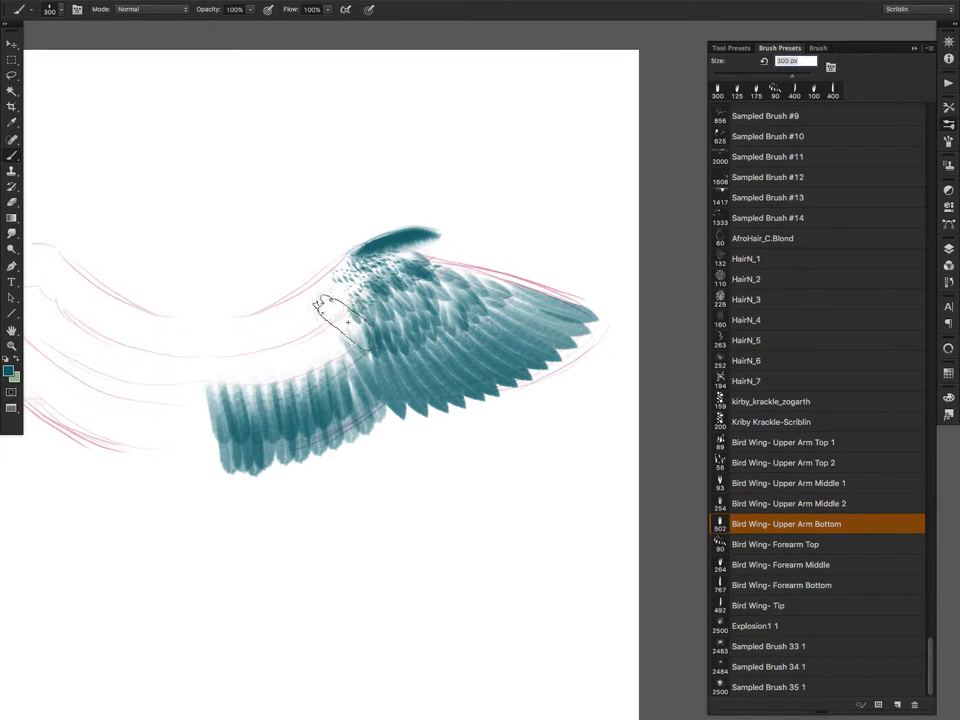
Step: Paint a row of 150 px Bird Wing- Upper Arm Middle 2 feathers over the upper ends of the long upper arm feathers
{"action": "left_click", "coordinate": [826, 506]}
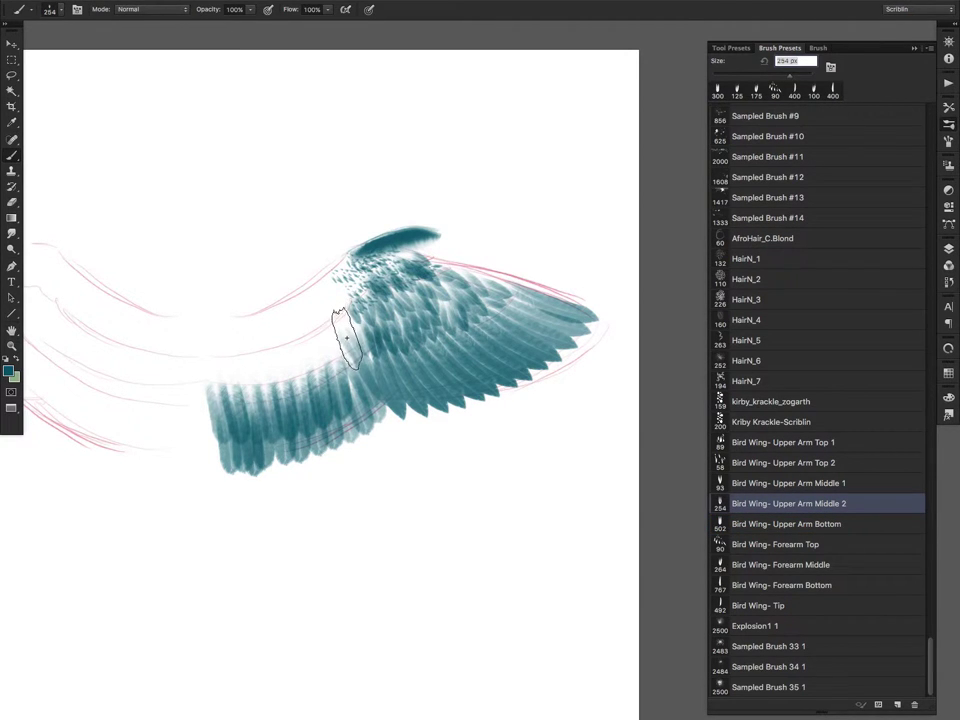
{"action": "key", "text": "bracketleft"}
{"action": "key", "text": "bracketleft"}
{"action": "key", "text": "bracketleft"}
{"action": "mouse_move", "coordinate": [353, 337]}
{"action": "left_mouse_down"}
{"action": "mouse_move", "coordinate": [317, 346]}
{"action": "mouse_move", "coordinate": [320, 359]}
{"action": "mouse_move", "coordinate": [345, 346]}
{"action": "mouse_move", "coordinate": [287, 378]}
{"action": "mouse_move", "coordinate": [212, 376]}
{"action": "mouse_move", "coordinate": [294, 367]}
{"action": "mouse_move", "coordinate": [328, 331]}
{"action": "mouse_move", "coordinate": [333, 341]}
{"action": "mouse_move", "coordinate": [366, 321]}
{"action": "mouse_move", "coordinate": [302, 346]}
{"action": "mouse_move", "coordinate": [280, 374]}
{"action": "mouse_move", "coordinate": [257, 363]}
{"action": "mouse_move", "coordinate": [220, 369]}
{"action": "mouse_move", "coordinate": [263, 360]}
{"action": "left_mouse_up"}
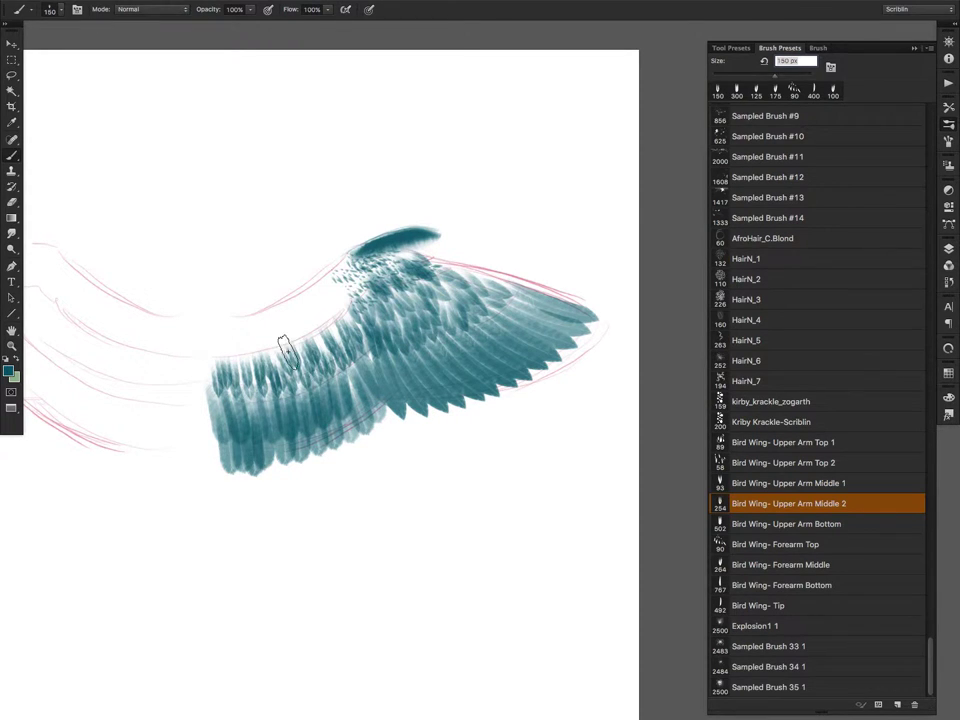
{"action": "left_click", "coordinate": [208, 369]}
{"action": "left_click_drag", "start_coordinate": [224, 360], "coordinate": [318, 341]}
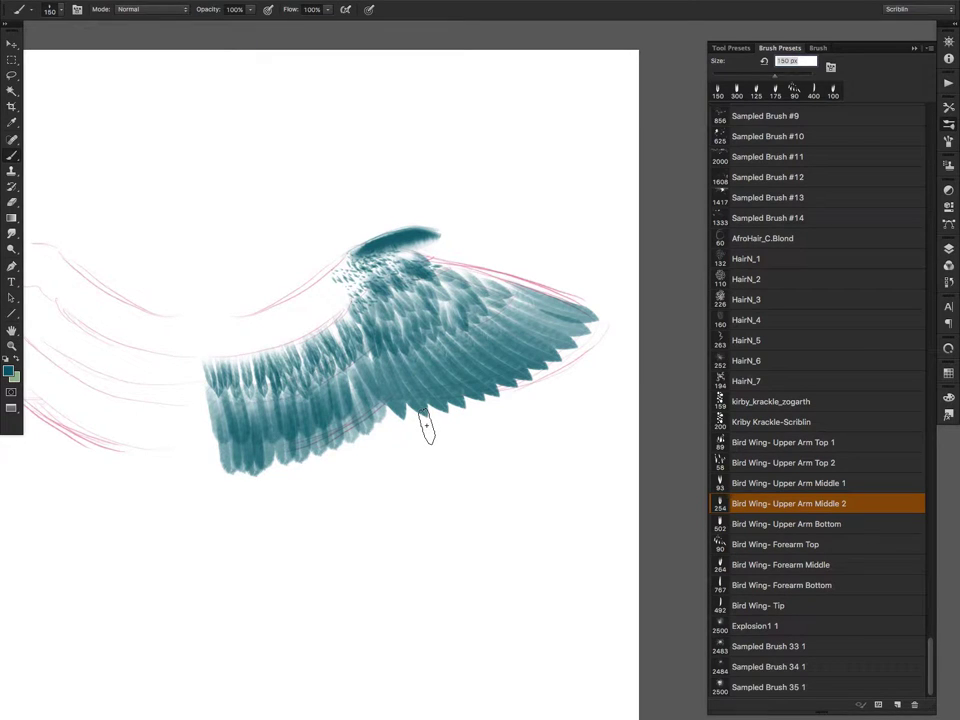
Step: Add a row of 93 px Bird Wing- Upper Arm Middle 1 feathers above the previous row across the upper arm
{"action": "left_click", "coordinate": [786, 484]}
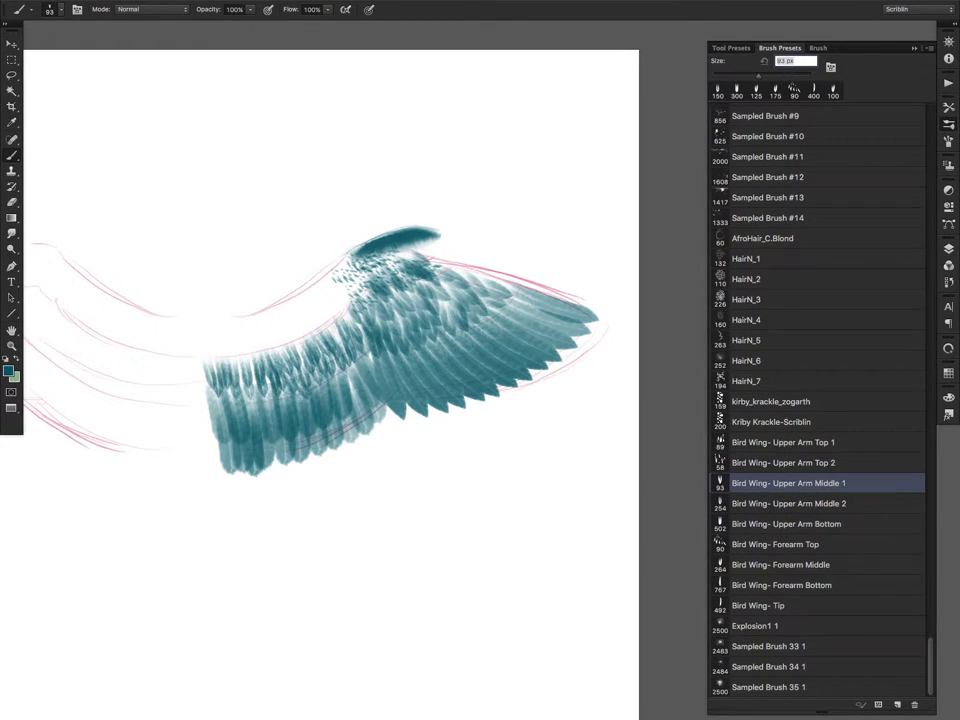
{"action": "left_click_drag", "start_coordinate": [328, 317], "coordinate": [336, 332]}
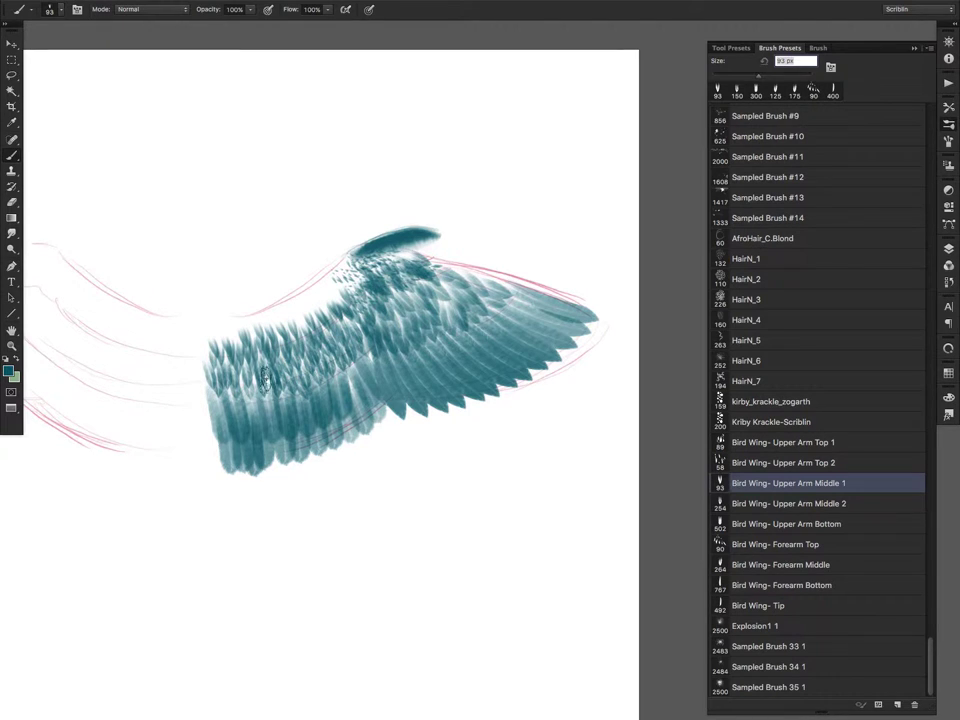
Step: Scatter tiny 58 px Bird Wing- Upper Arm Top 2 feathers along the upper edge of the arm towards the wrist
{"action": "left_click", "coordinate": [796, 464]}
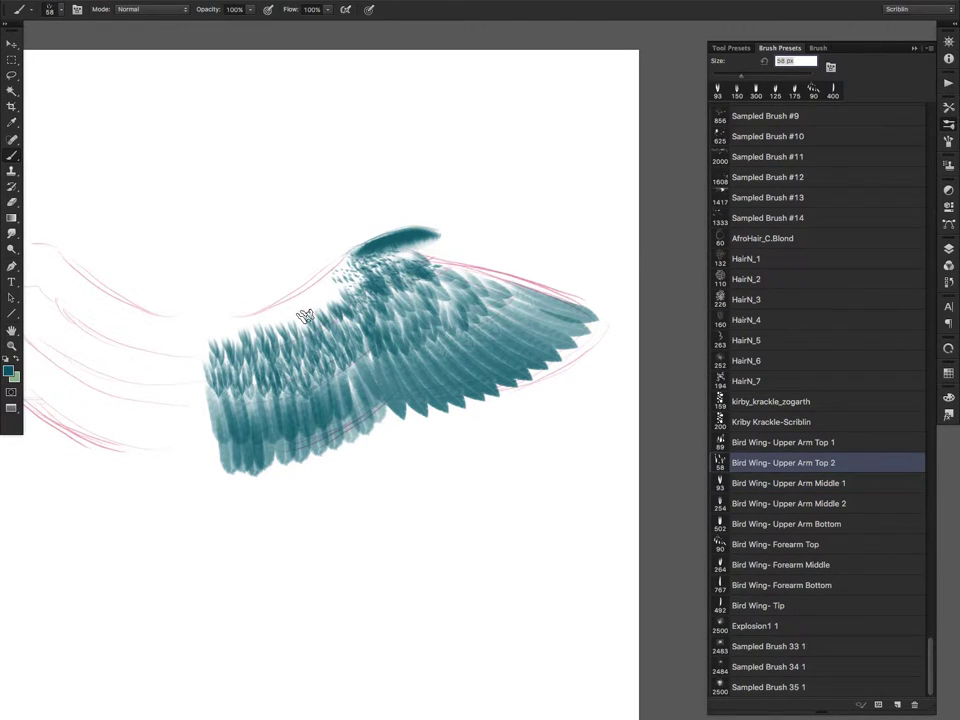
{"action": "left_click_drag", "start_coordinate": [298, 313], "coordinate": [331, 298]}
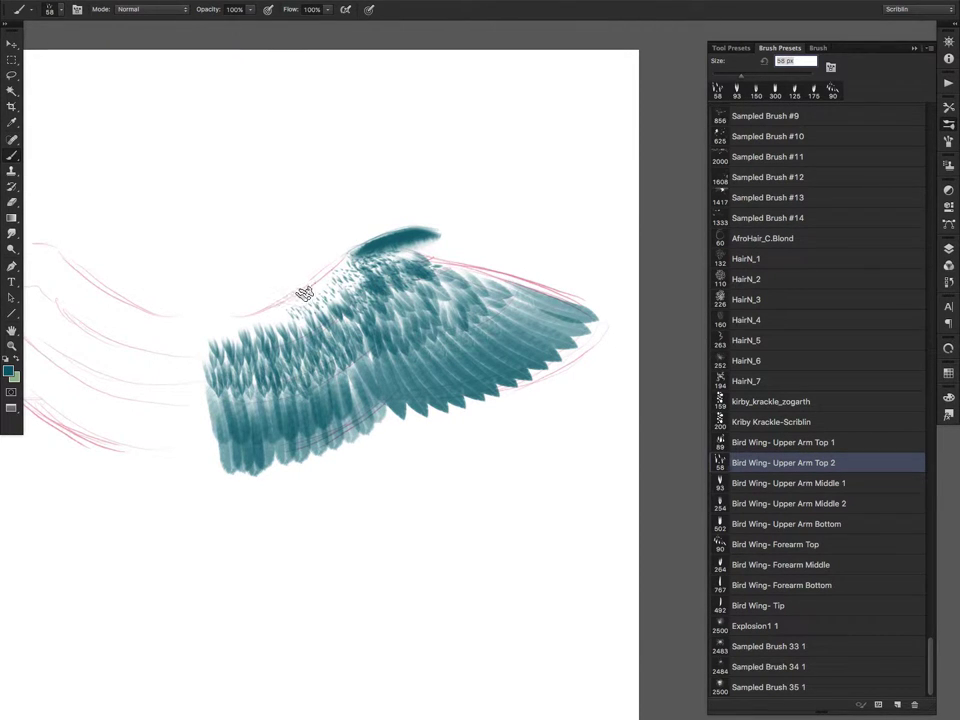
{"action": "left_click", "coordinate": [252, 328]}
Step: Fill the top of the upper arm down to the body end with 89 px Bird Wing- Upper Arm Top 1 feathers
{"action": "left_click", "coordinate": [781, 446]}
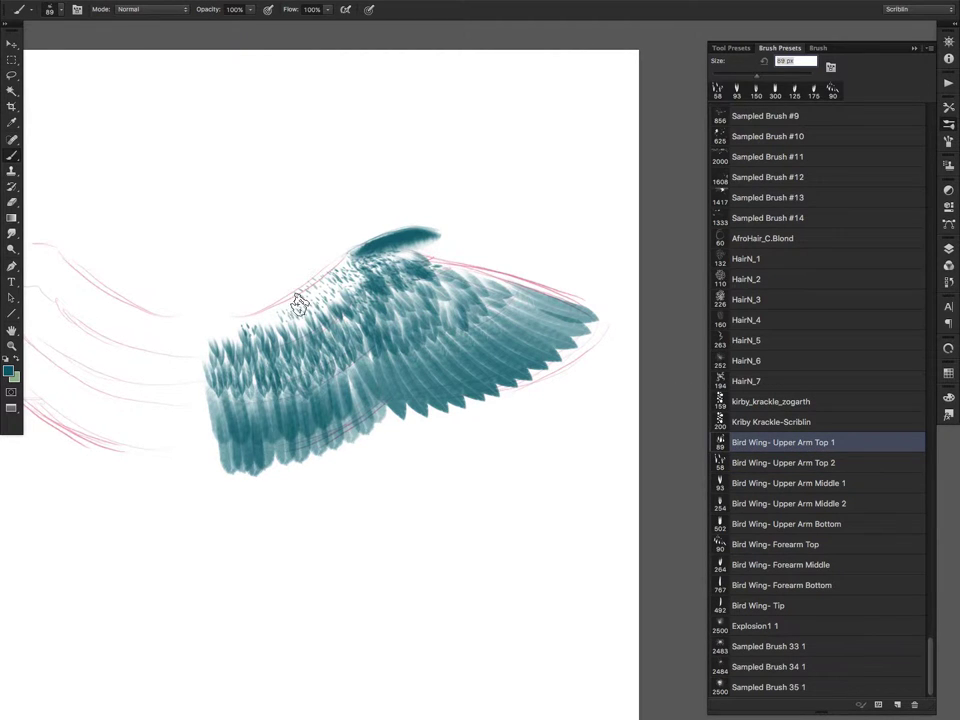
{"action": "left_click_drag", "start_coordinate": [298, 305], "coordinate": [278, 353]}
{"action": "mouse_move", "coordinate": [330, 304]}
{"action": "left_mouse_down"}
{"action": "mouse_move", "coordinate": [352, 280]}
{"action": "mouse_move", "coordinate": [326, 314]}
{"action": "mouse_move", "coordinate": [290, 310]}
{"action": "mouse_move", "coordinate": [268, 330]}
{"action": "mouse_move", "coordinate": [212, 342]}
{"action": "left_mouse_up"}
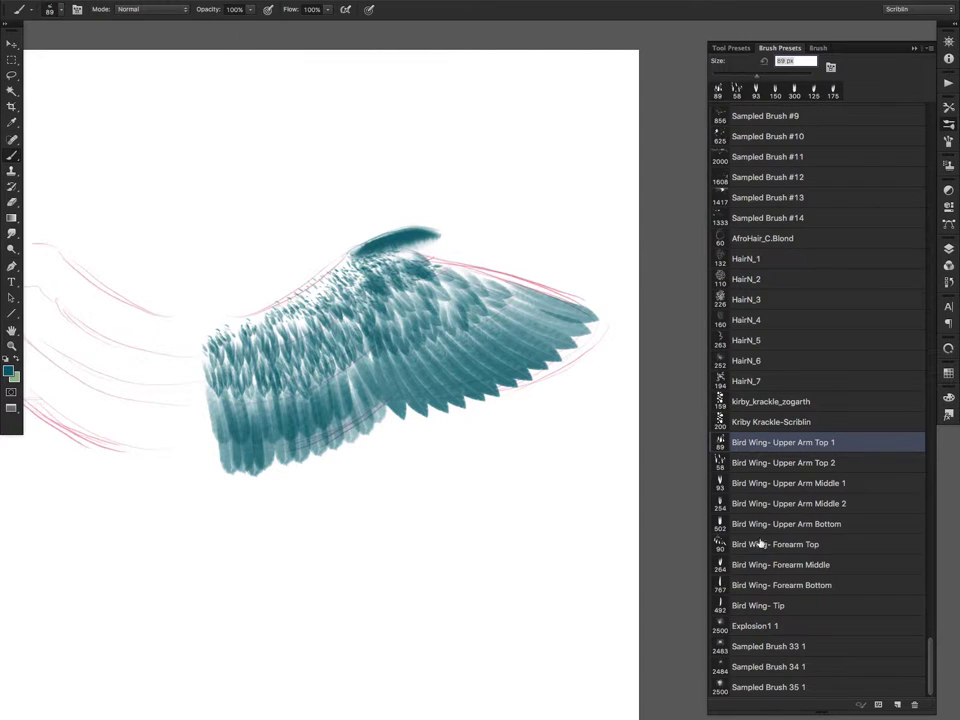
Step: Paint narrow 150 px Bird Wing- Forearm Bottom feathers along the outer leading edge towards the wing tip
{"action": "left_click", "coordinate": [787, 588]}
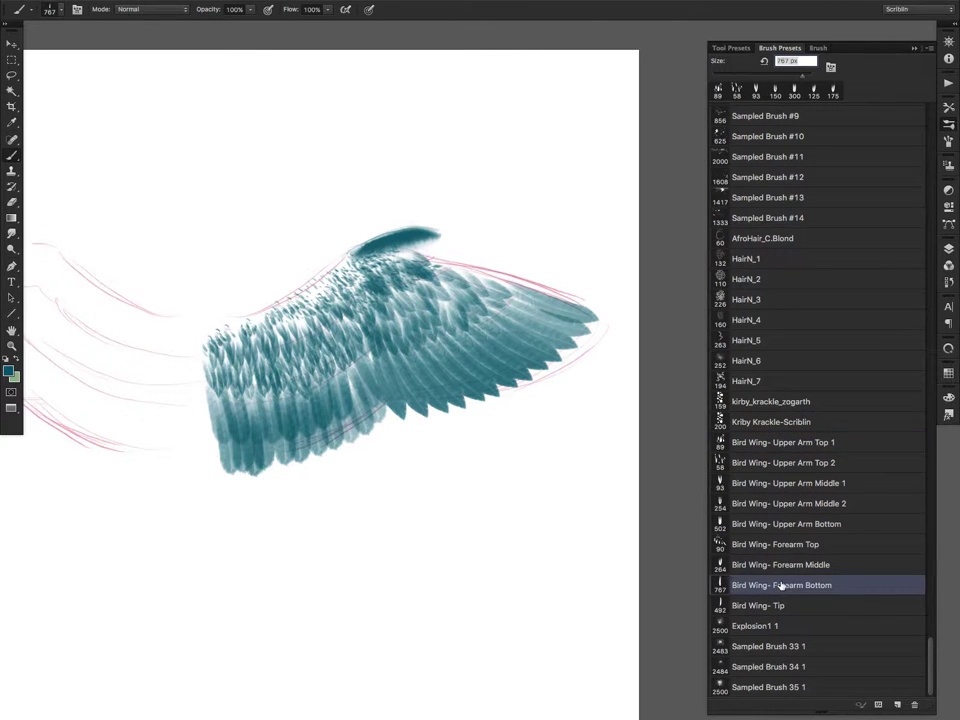
{"action": "key", "text": "bracketleft"}
{"action": "key", "text": "bracketleft"}
{"action": "key", "text": "bracketleft"}
{"action": "key", "text": "bracketleft"}
{"action": "key", "text": "bracketleft"}
{"action": "key", "text": "bracketleft"}
{"action": "key", "text": "bracketleft"}
{"action": "key", "text": "bracketleft"}
{"action": "key", "text": "bracketleft"}
{"action": "key", "text": "bracketleft"}
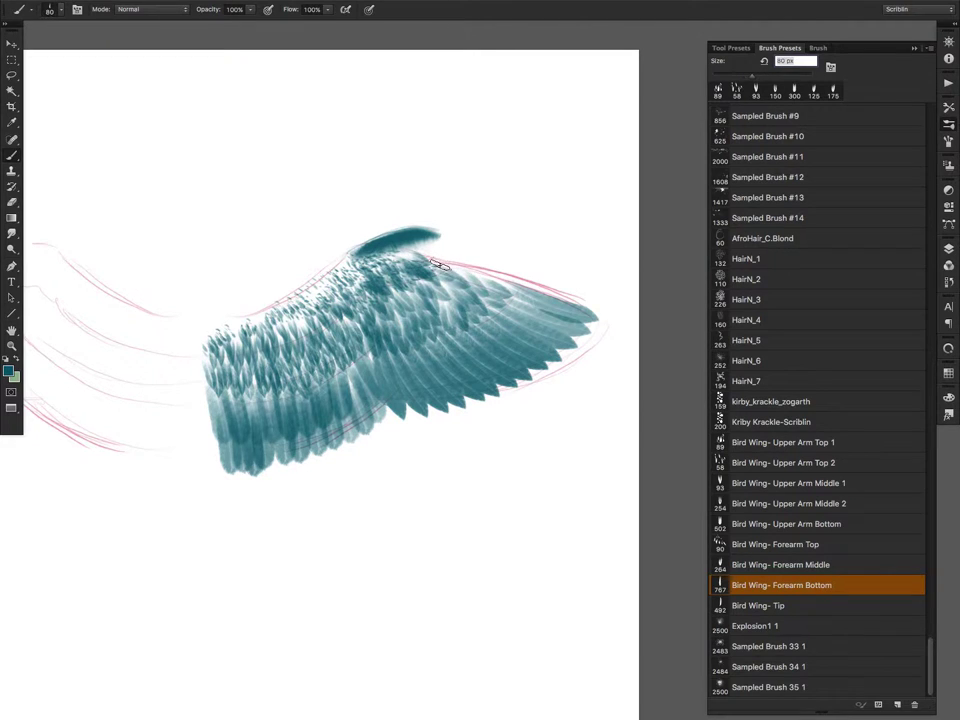
{"action": "key", "text": "bracketright"}
{"action": "left_click_drag", "start_coordinate": [484, 273], "coordinate": [564, 302]}
Step: Enlarge the Forearm Bottom brush to 300 px and thicken the outer wing with longer feathers
{"action": "key", "text": "bracketright"}
{"action": "key", "text": "bracketright"}
{"action": "key", "text": "bracketright"}
{"action": "key", "text": "bracketright"}
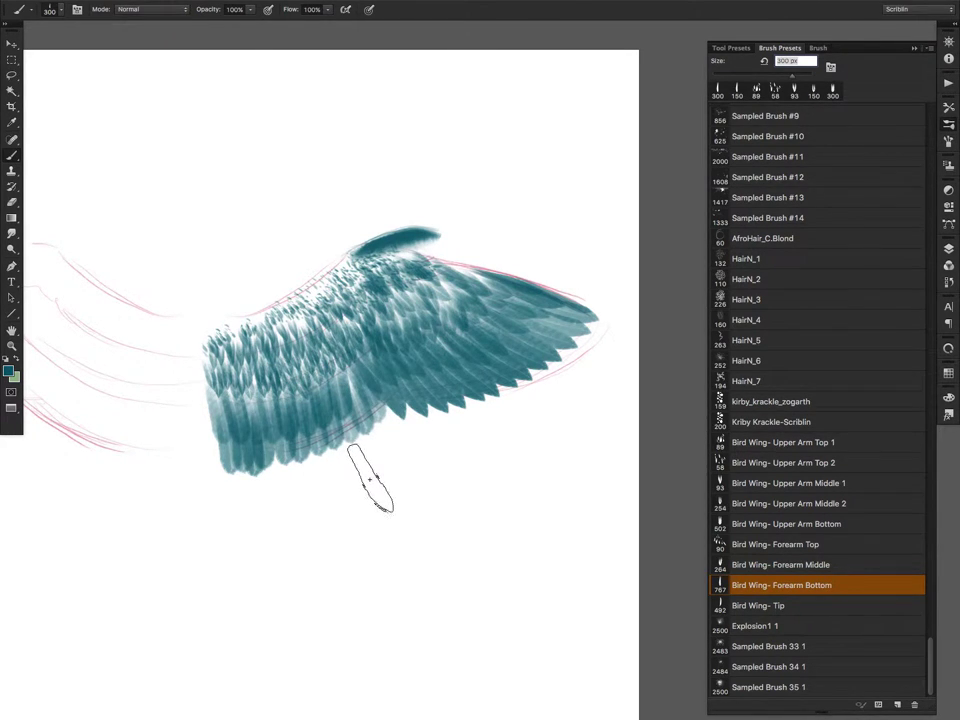
Step: Glaze soft teal shading over the middle of the wing feathers with the Old School PS4 airbrush preset at 150 px
{"action": "key", "text": "b"}
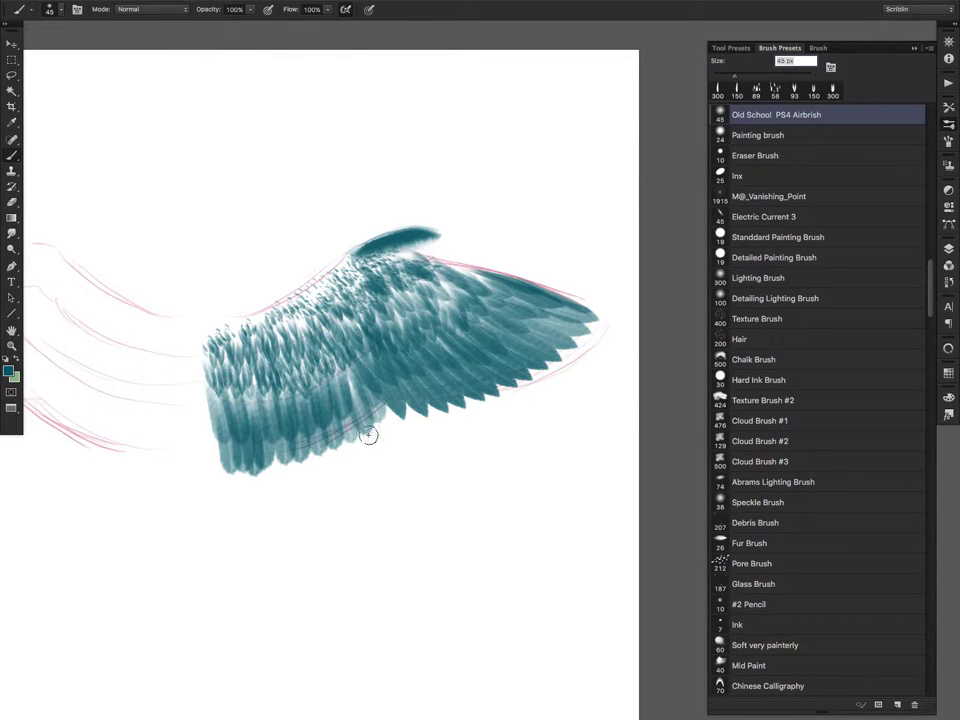
{"action": "key", "text": "bracketright"}
{"action": "key", "text": "bracketright"}
{"action": "key", "text": "bracketright"}
{"action": "key", "text": "bracketright"}
{"action": "key", "text": "bracketright"}
{"action": "key", "text": "bracketright"}
{"action": "key", "text": "bracketright"}
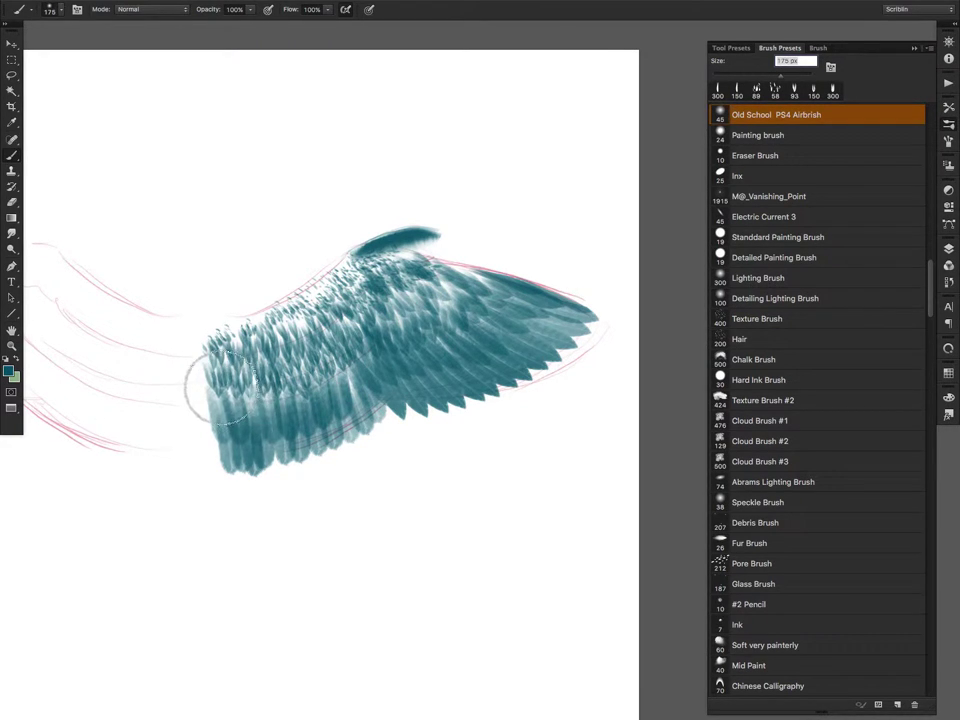
{"action": "key", "text": "bracketright"}
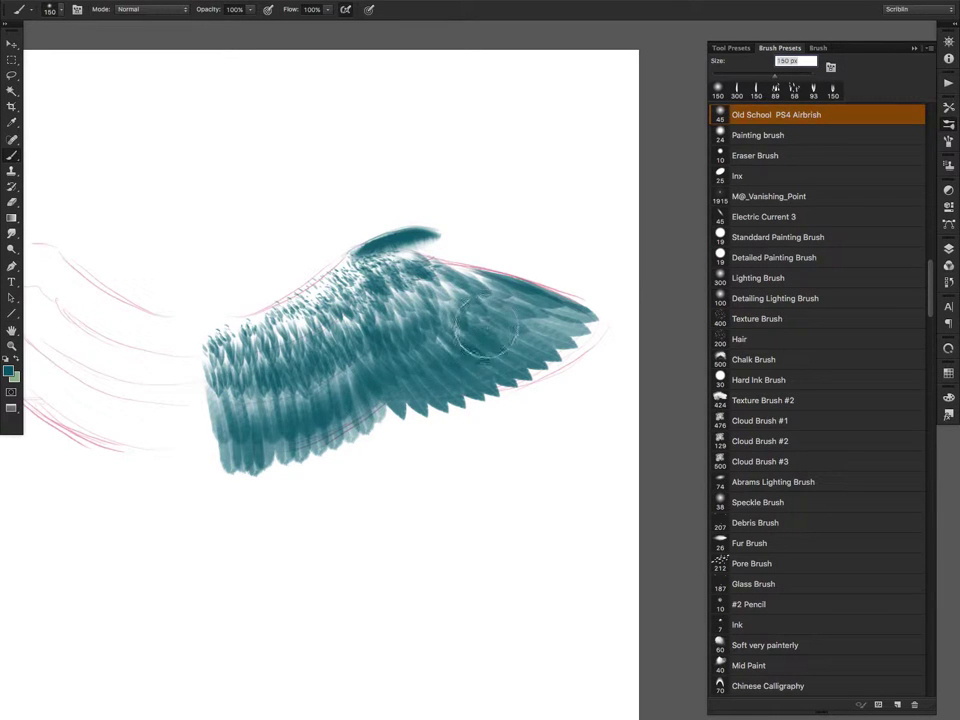
Step: Reduce the airbrush to 80 px and softly shade the upper edge of the wing from the arm past the wrist
{"action": "key", "text": "bracketleft"}
{"action": "key", "text": "bracketleft"}
{"action": "key", "text": "bracketleft"}
{"action": "key", "text": "bracketleft"}
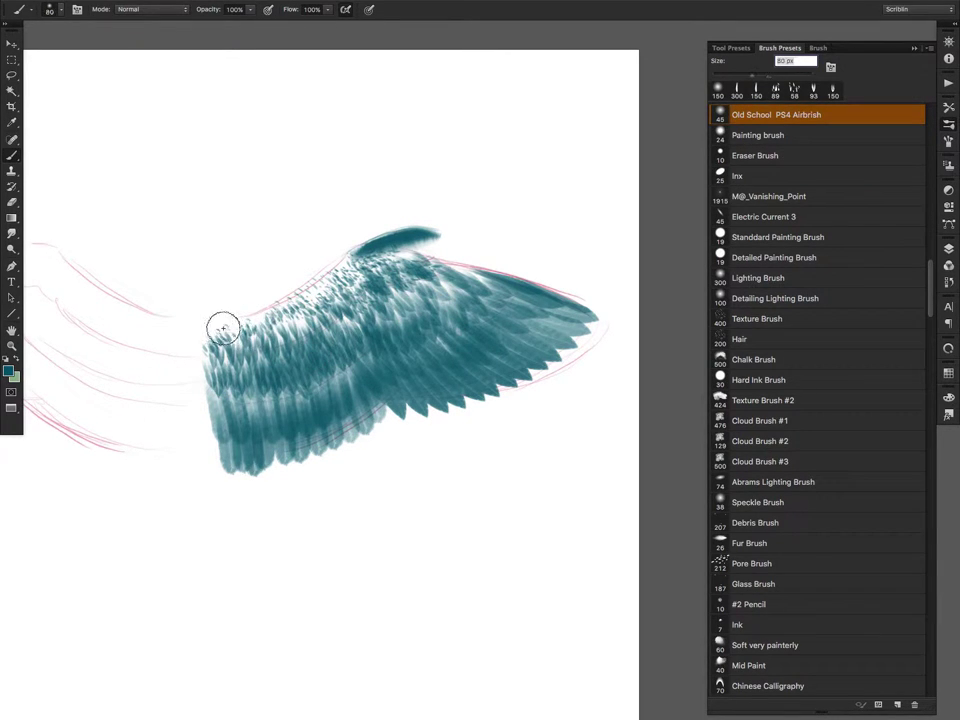
{"action": "mouse_move", "coordinate": [290, 318]}
{"action": "left_mouse_down"}
{"action": "mouse_move", "coordinate": [398, 262]}
{"action": "mouse_move", "coordinate": [474, 279]}
{"action": "left_mouse_up"}
Step: Enlarge the airbrush to 175 px and glaze broad soft shading over the upper arm feathers
{"action": "key", "text": "bracketright"}
{"action": "key", "text": "bracketright"}
{"action": "key", "text": "bracketright"}
{"action": "key", "text": "bracketright"}
{"action": "key", "text": "bracketright"}
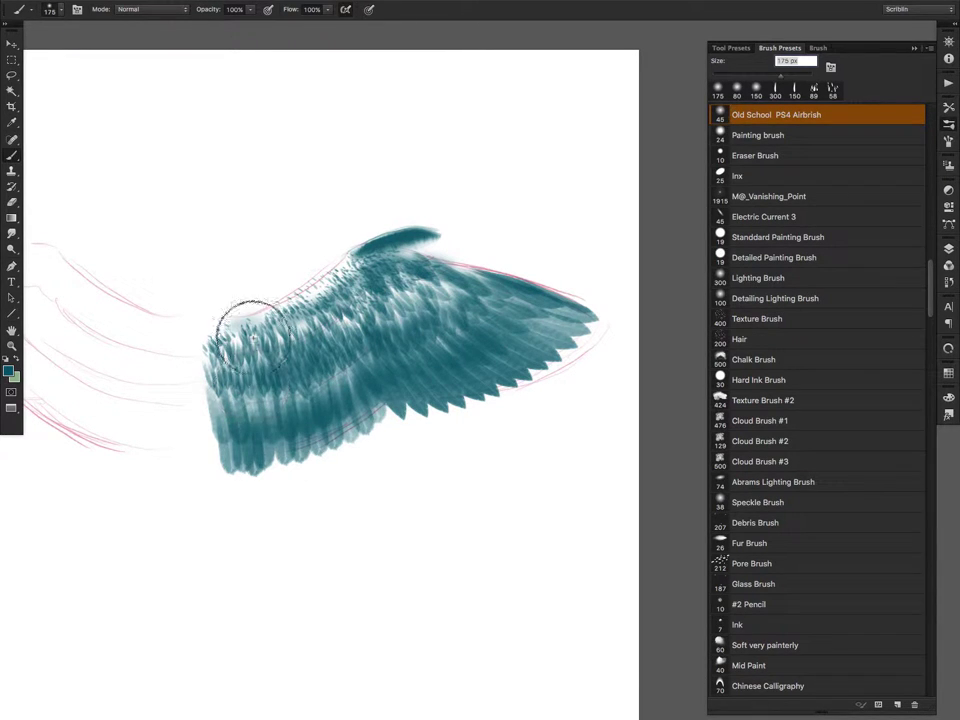
Step: Reduce the airbrush to 60 px and touch up the soft shading on the wing
{"action": "key", "text": "bracketleft"}
{"action": "key", "text": "bracketleft"}
{"action": "key", "text": "bracketleft"}
{"action": "key", "text": "bracketleft"}
{"action": "key", "text": "bracketleft"}
{"action": "key", "text": "bracketleft"}
{"action": "key", "text": "bracketleft"}
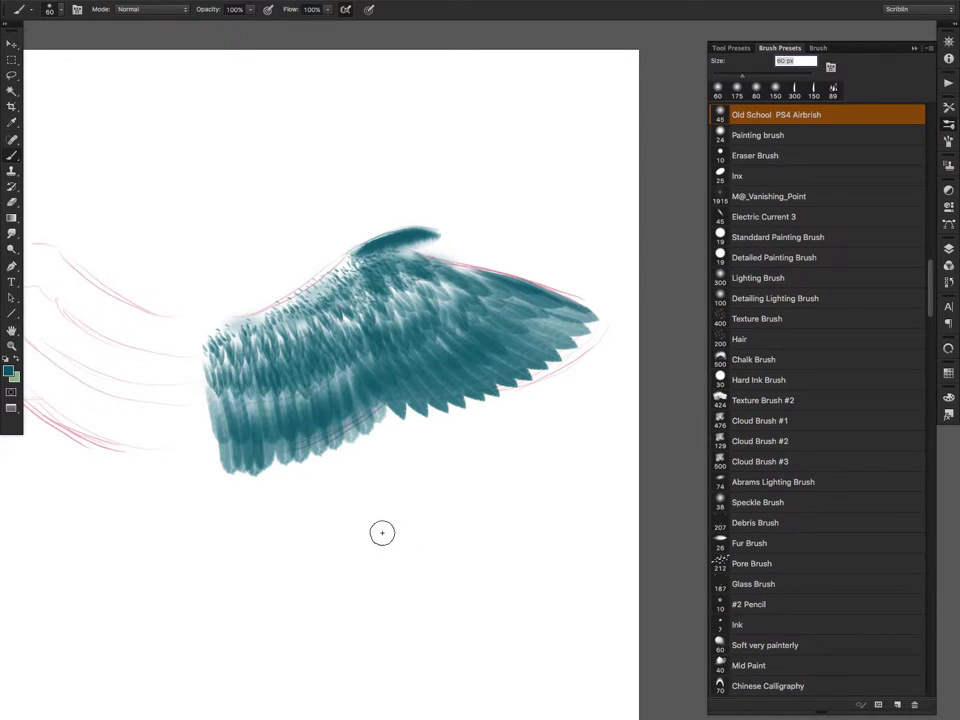
Step: Show the layer stack, then restore the minimized image of the finished pigeon with the Bird Wing brush list
{"action": "left_click", "coordinate": [947, 250]}
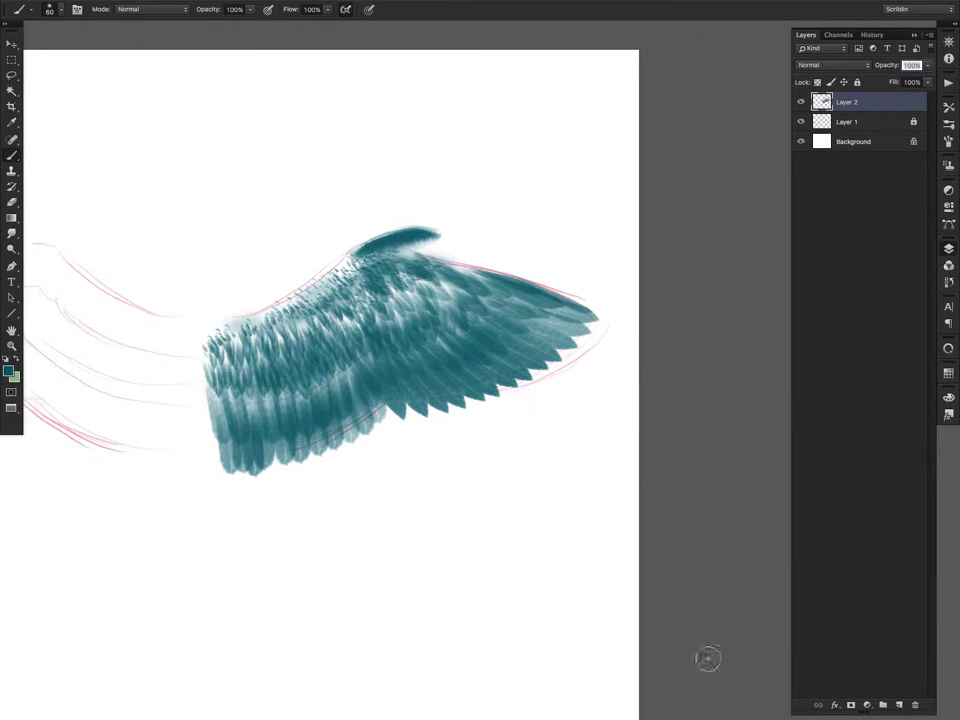
{"action": "mouse_move", "coordinate": [726, 716]}
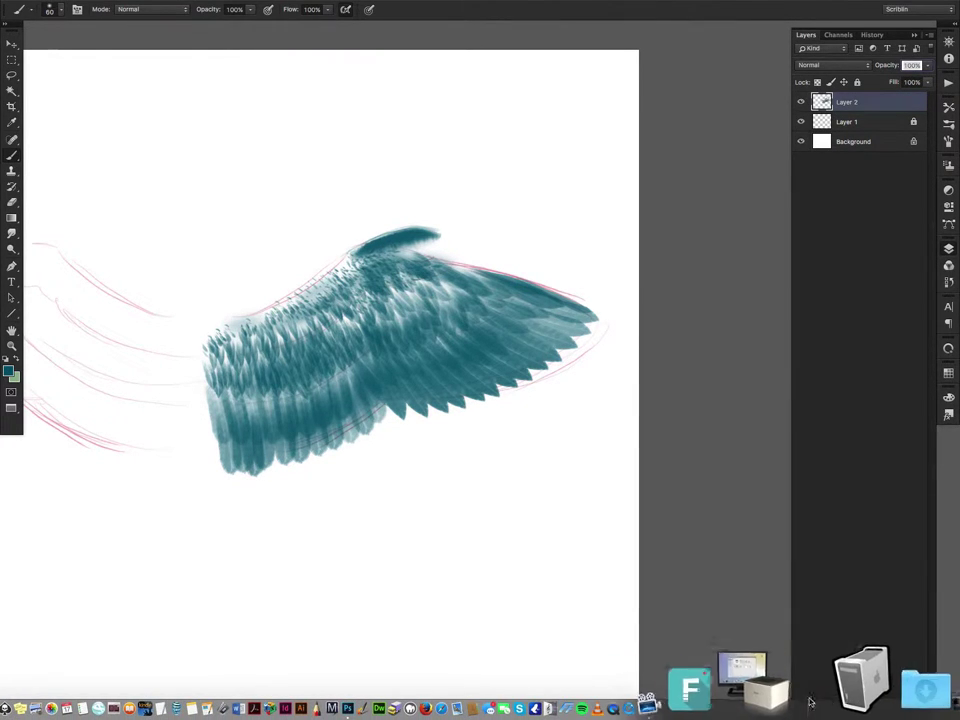
{"action": "left_click", "coordinate": [868, 695]}
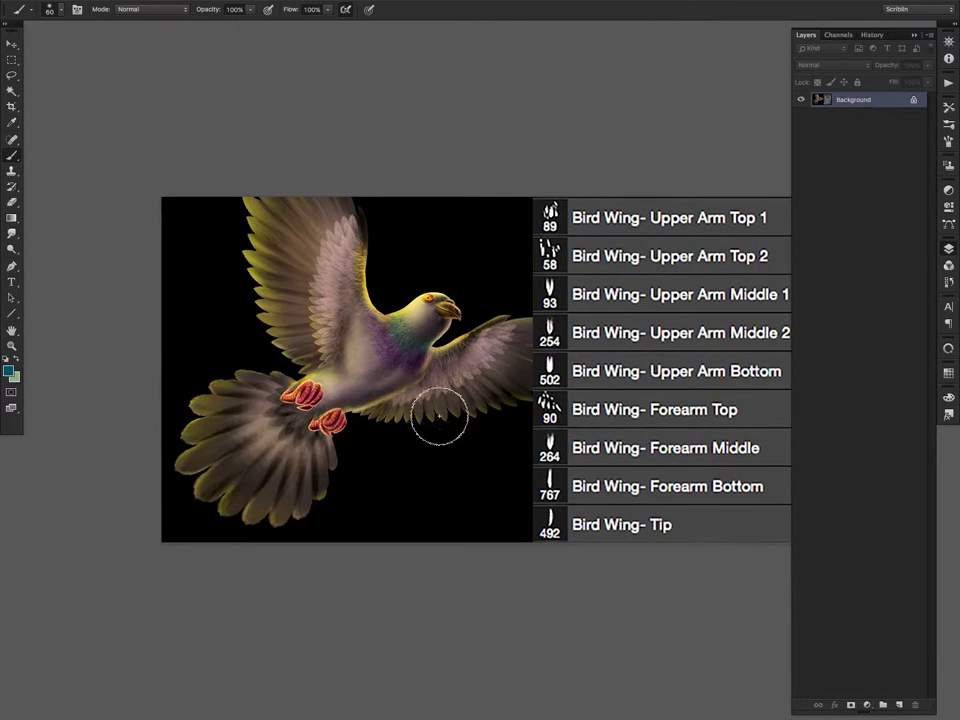
Step: Set the brush flow to 10% and reduce the brush to 7 px over the pigeon image
{"action": "key", "text": "shift+1"}
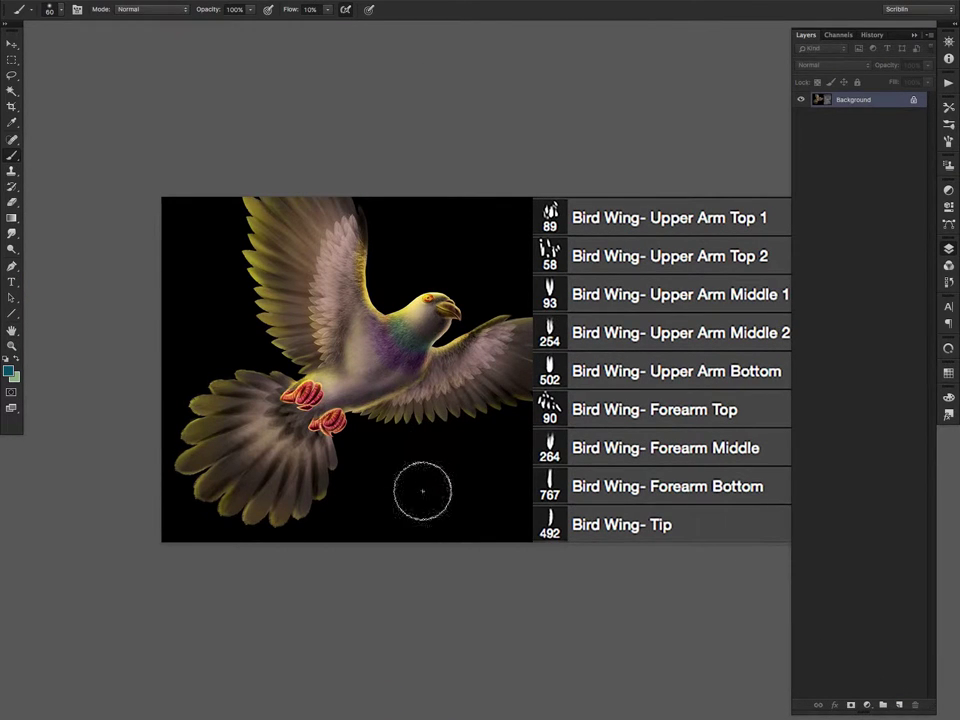
{"action": "key", "text": "bracketleft"}
{"action": "key", "text": "bracketleft"}
{"action": "key", "text": "bracketleft"}
{"action": "key", "text": "bracketleft"}
{"action": "key", "text": "bracketleft"}
{"action": "key", "text": "bracketleft"}
{"action": "key", "text": "bracketleft"}
{"action": "key", "text": "bracketleft"}
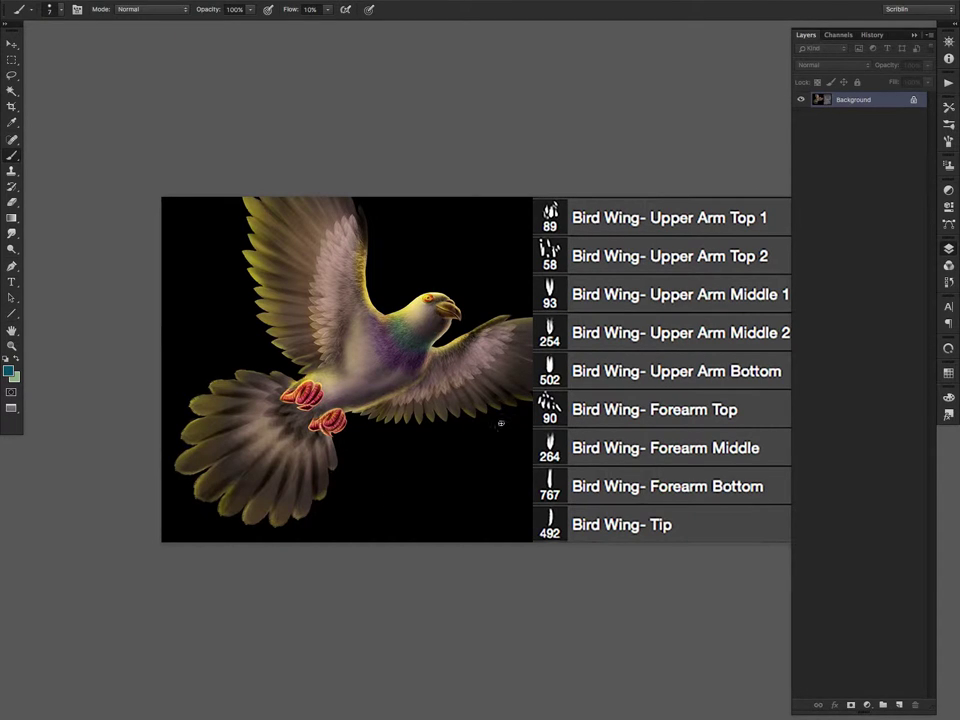